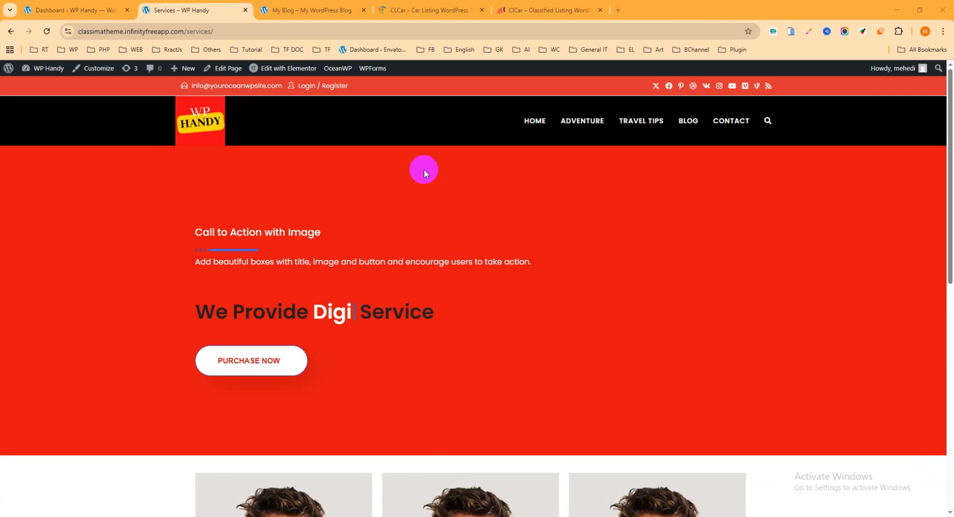
# Examine the scrolling website image demo below the hero section on the My Blog home page.
pyautogui.click(313, 18)
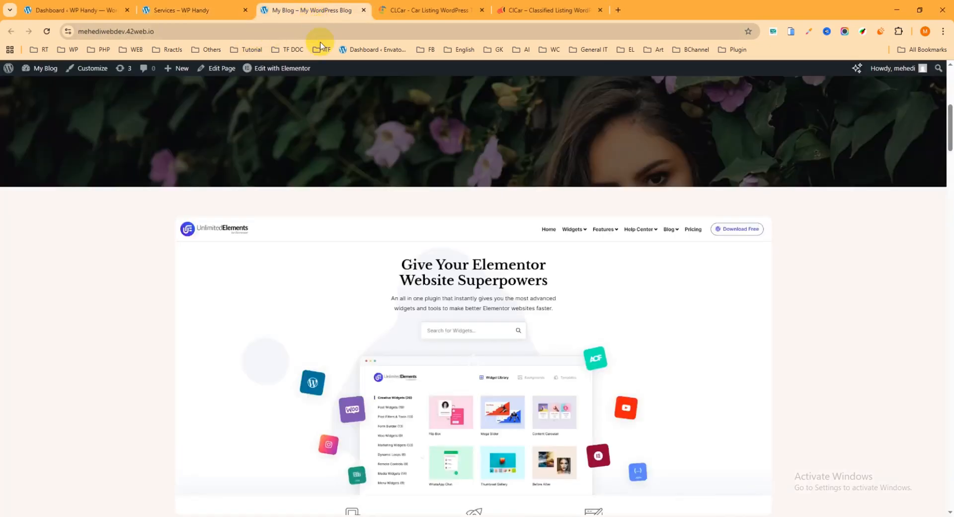
pyautogui.scroll(7, 396, 174)
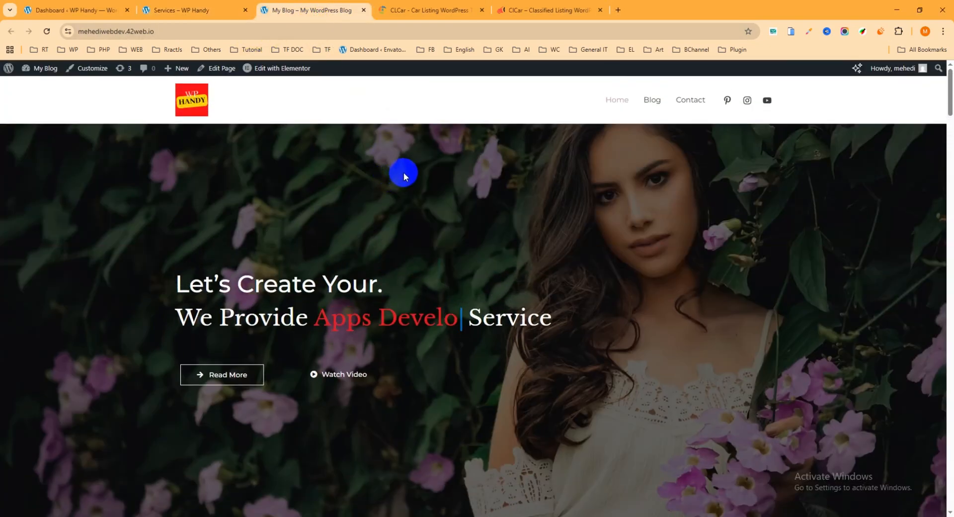
pyautogui.scroll(-4, 404, 174)
pyautogui.scroll(-4, 409, 183)
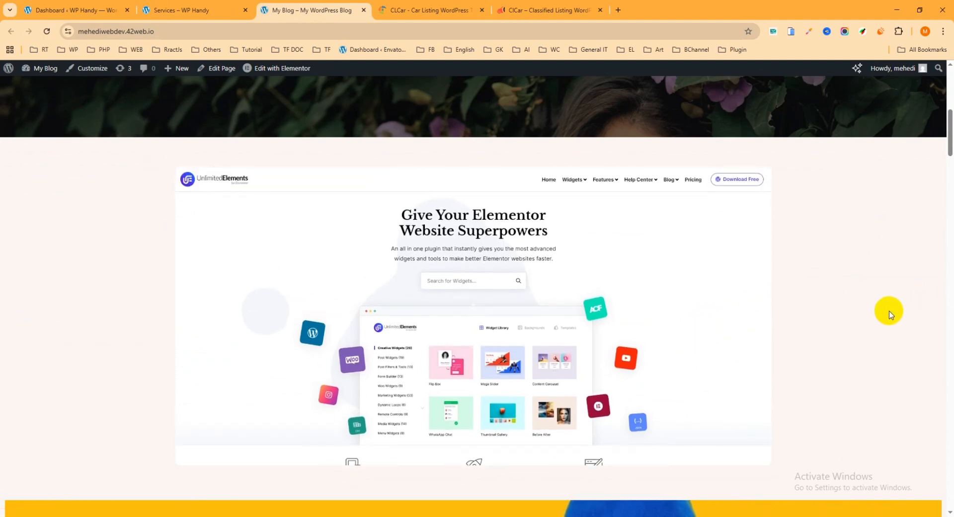
pyautogui.moveTo(542, 366)
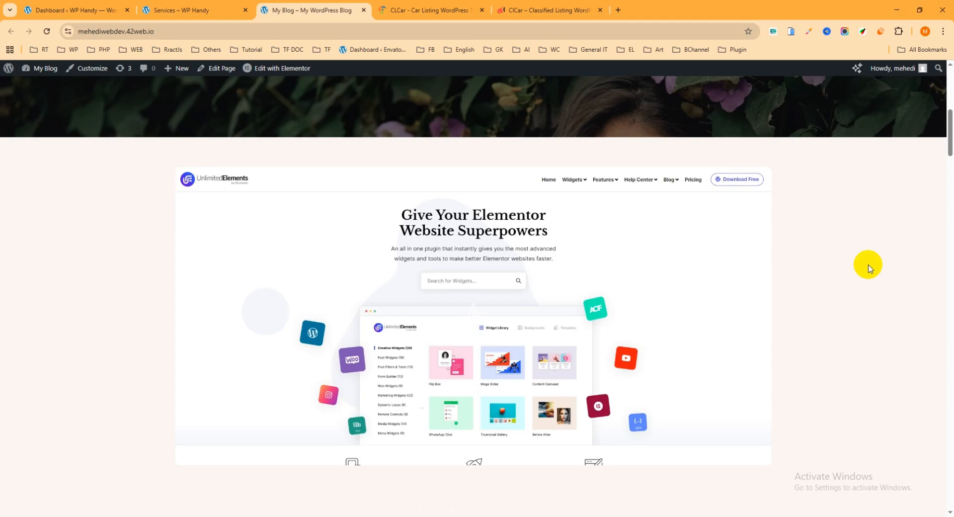
# Go to the WP Handy dashboard and open the page for adding new plugins.
pyautogui.click(84, 10)
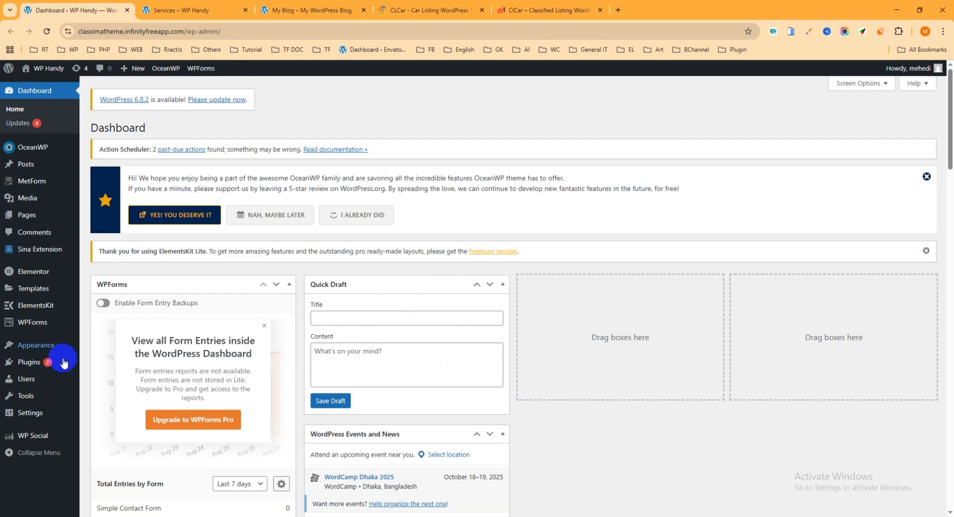
pyautogui.click(34, 369)
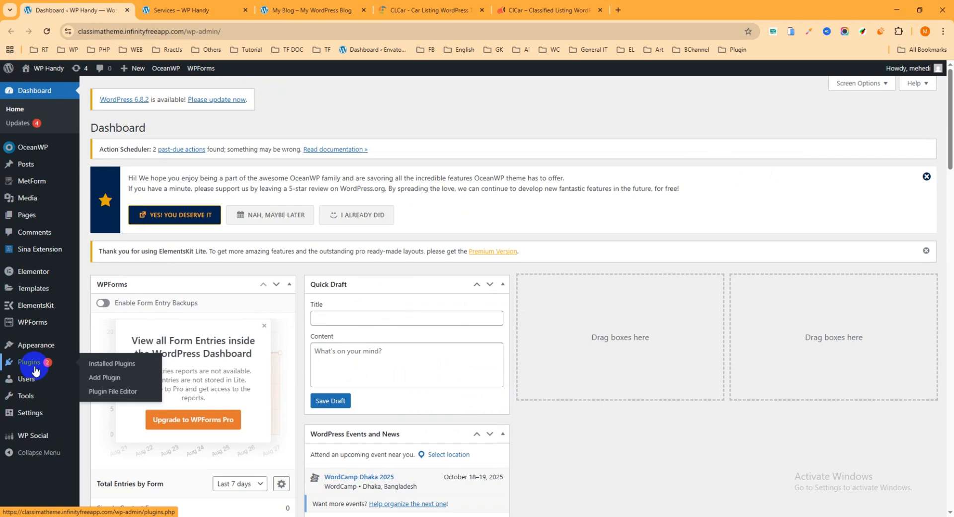
pyautogui.click(105, 381)
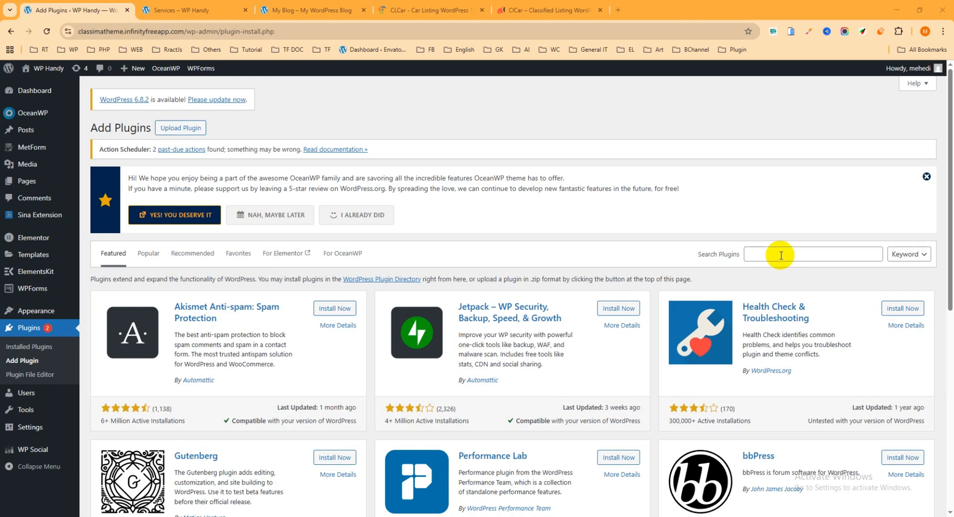
# Search the plugins for "unlimited elements for elementor", then install and activate Unlimited Elements For Elementor.
pyautogui.click(780, 255)
pyautogui.write('unlimited ele')
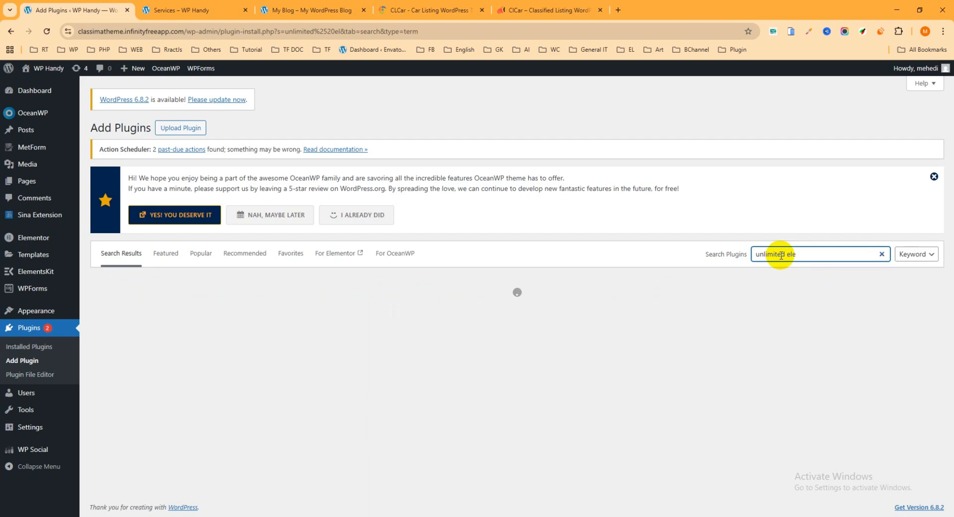
pyautogui.write('ments f')
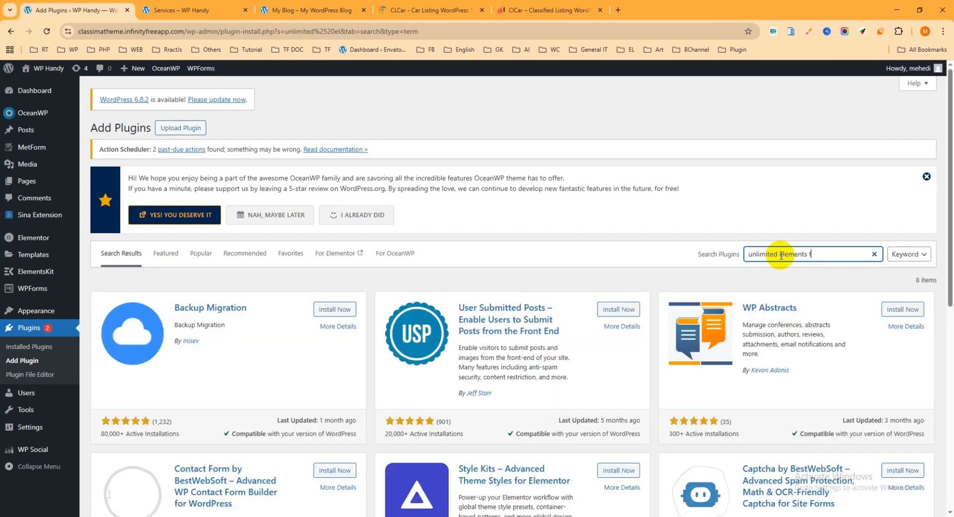
pyautogui.write('or eleme')
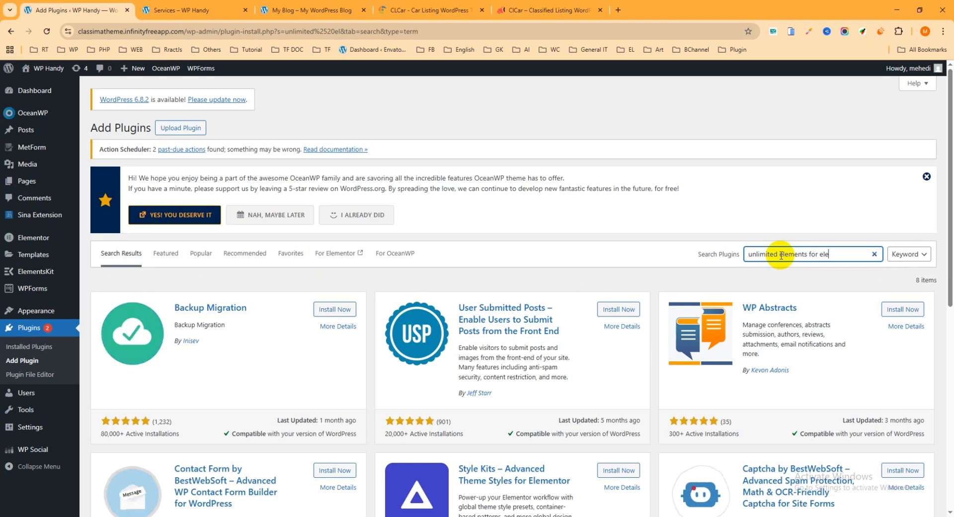
pyautogui.write('ntor')
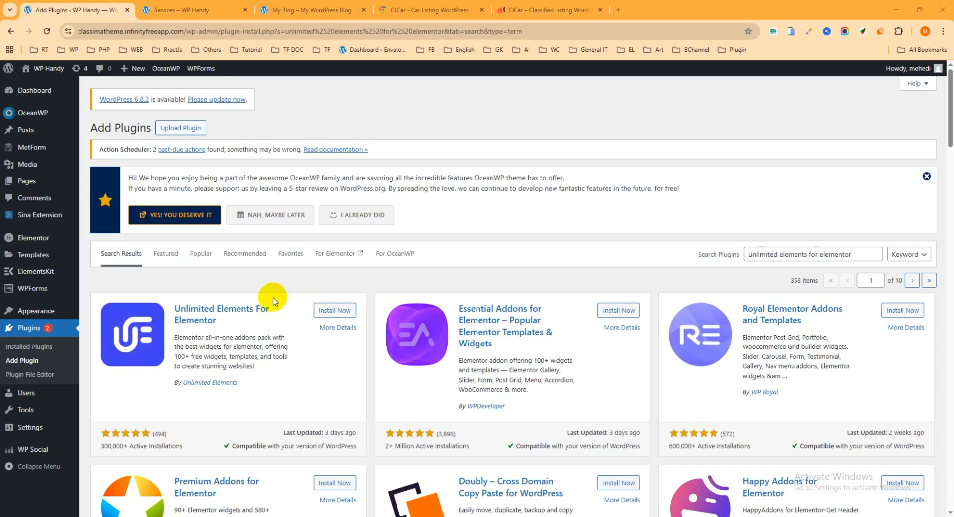
pyautogui.click(329, 313)
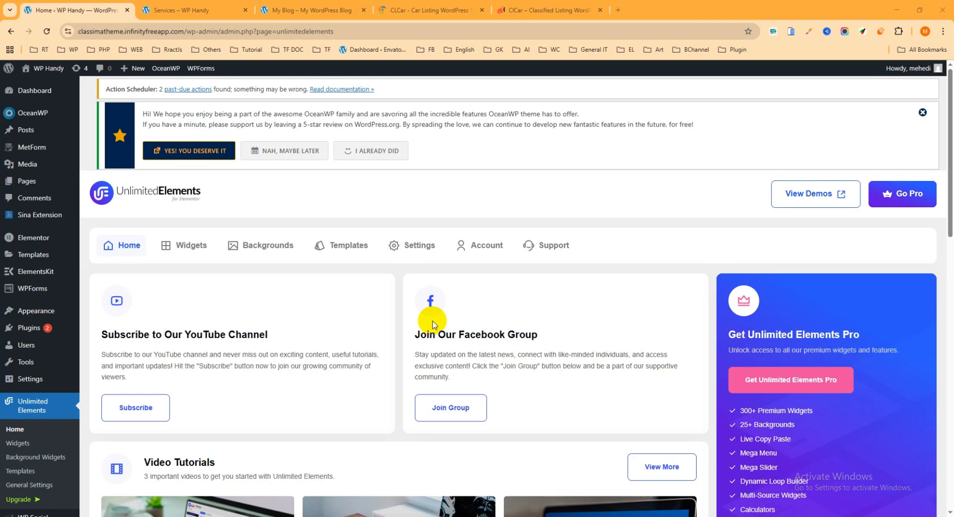
# Open the widget library of the Unlimited Elements plugin.
pyautogui.scroll(-1, 198, 337)
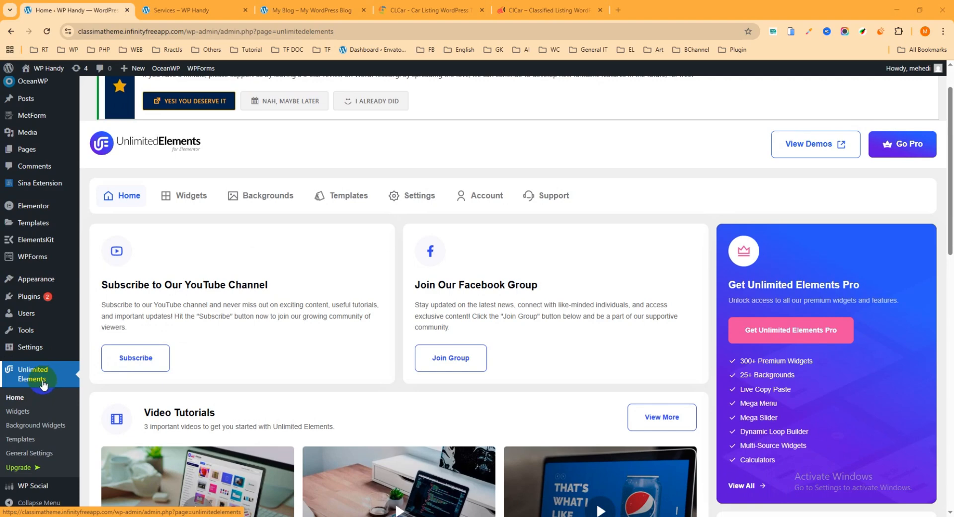
pyautogui.scroll(-1, 43, 385)
pyautogui.scroll(1, 134, 298)
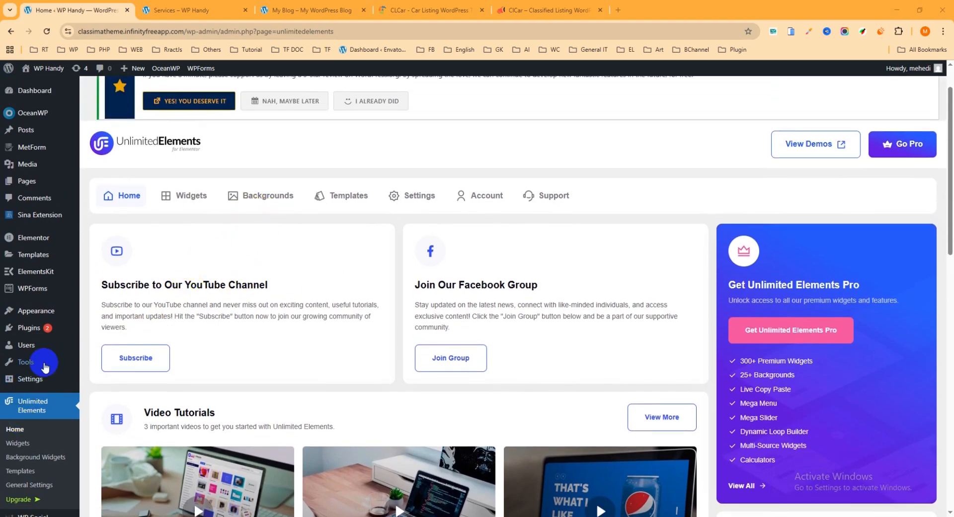
pyautogui.scroll(-1, 13, 389)
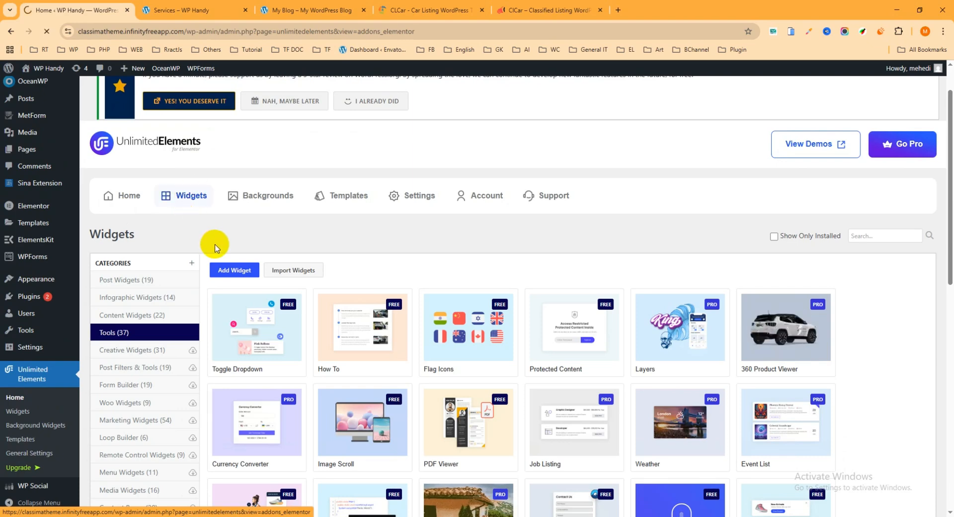
pyautogui.scroll(-2, 194, 233)
pyautogui.click(182, 229)
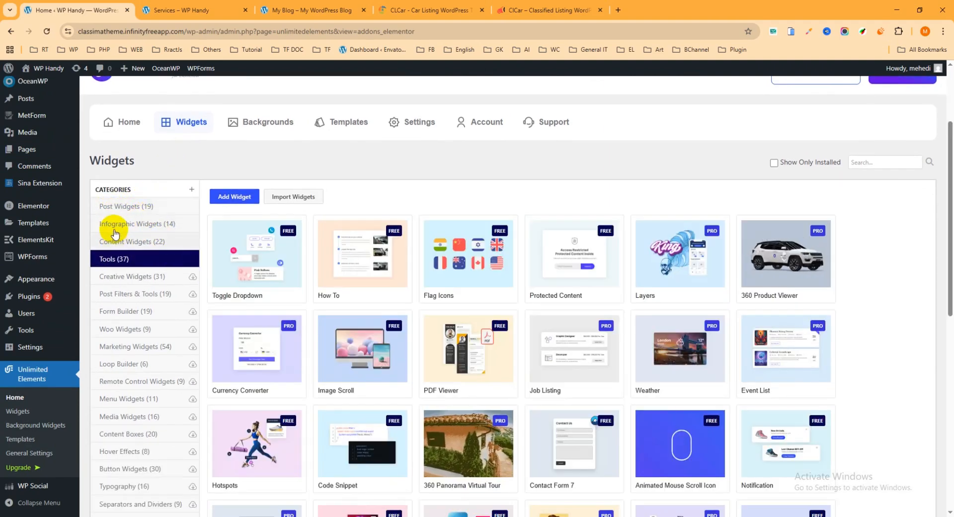
# Browse the Tools widgets, preview the Image Scroll widget's demo page and close the preview.
pyautogui.scroll(-3, 157, 243)
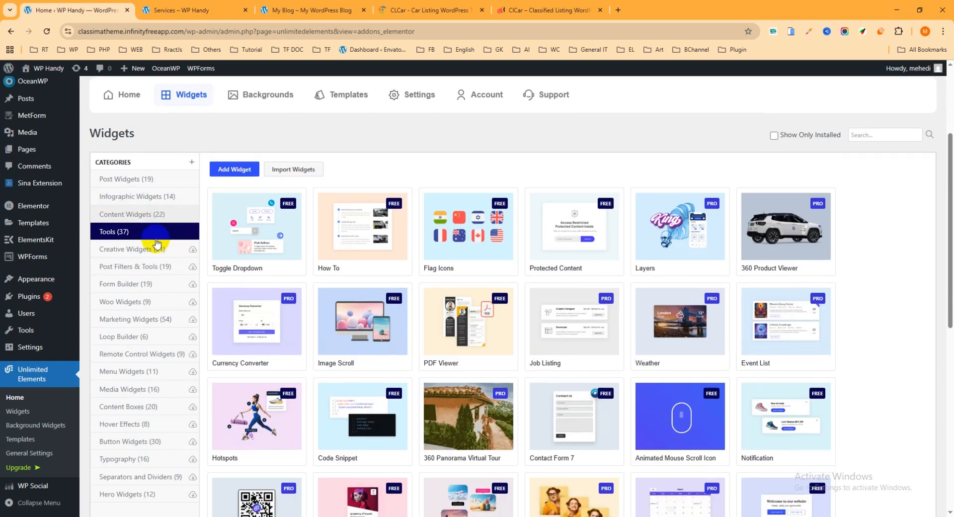
pyautogui.scroll(2, 154, 269)
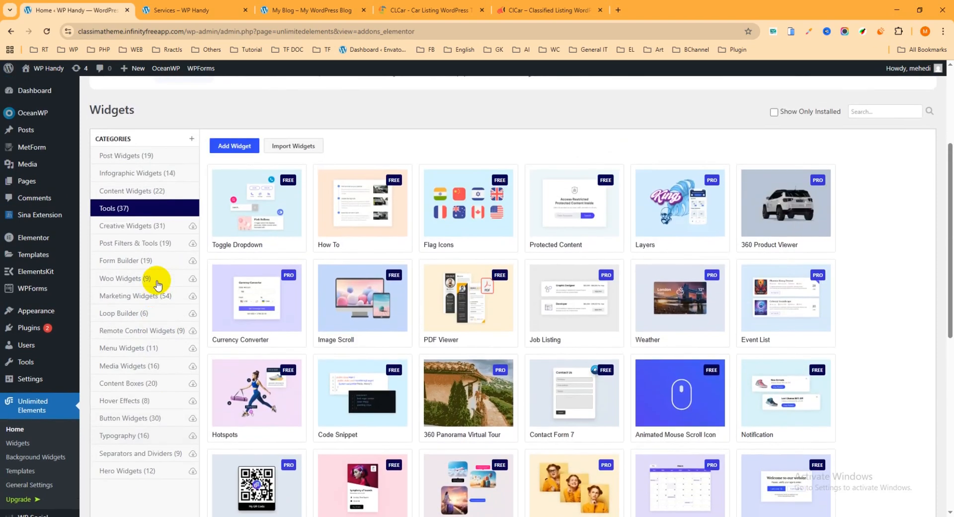
pyautogui.scroll(1, 229, 119)
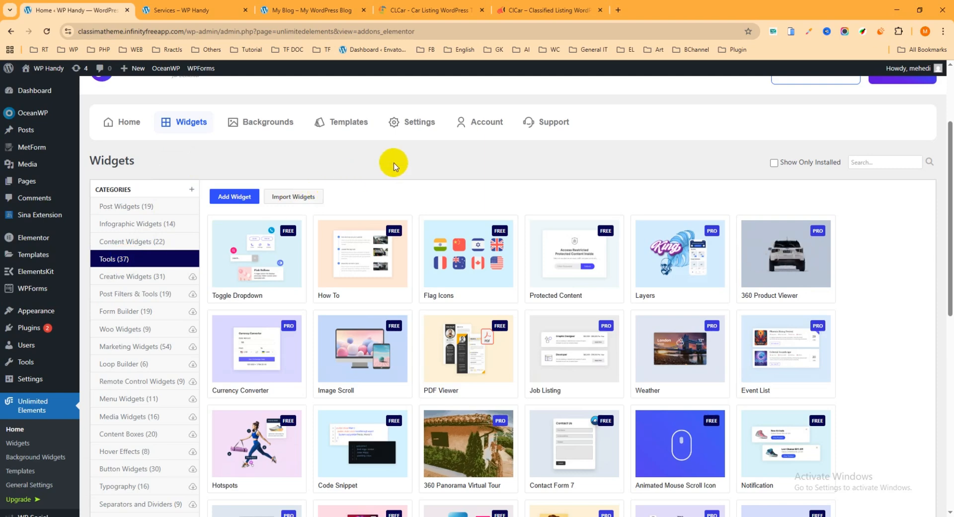
pyautogui.scroll(-1, 401, 163)
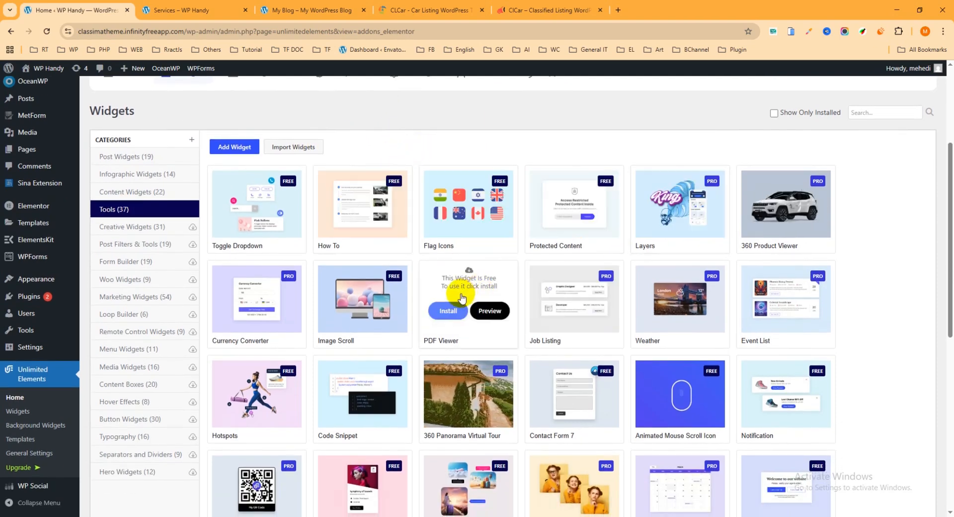
pyautogui.moveTo(279, 325)
pyautogui.moveTo(348, 338)
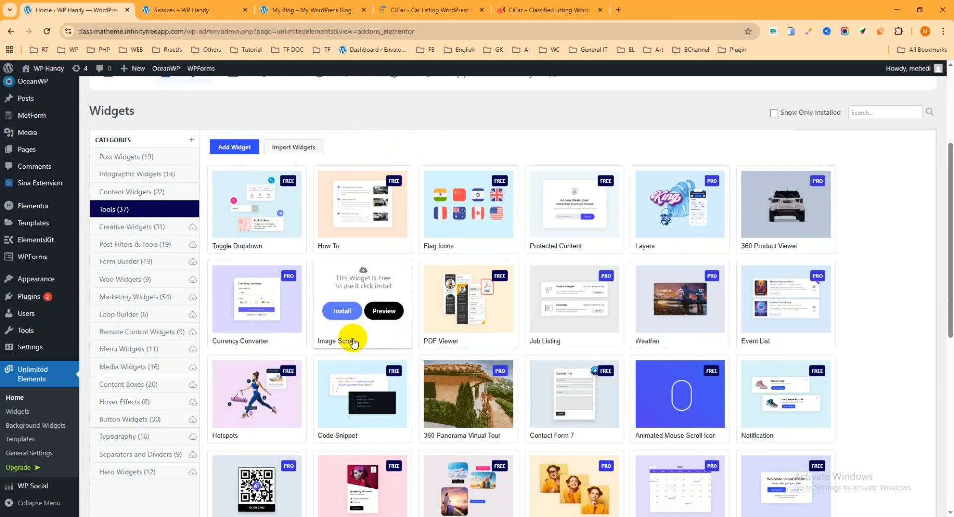
pyautogui.click(383, 312)
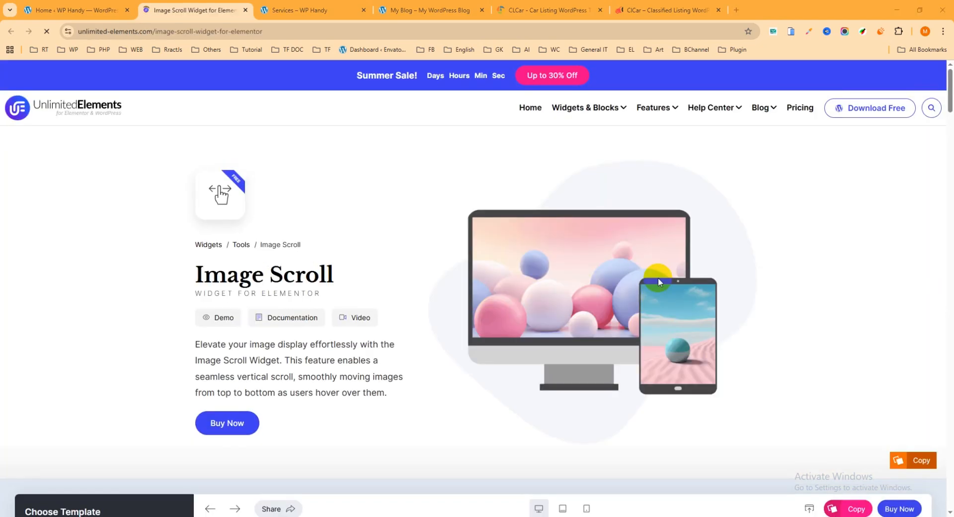
pyautogui.scroll(-5, 763, 291)
pyautogui.scroll(-3, 764, 291)
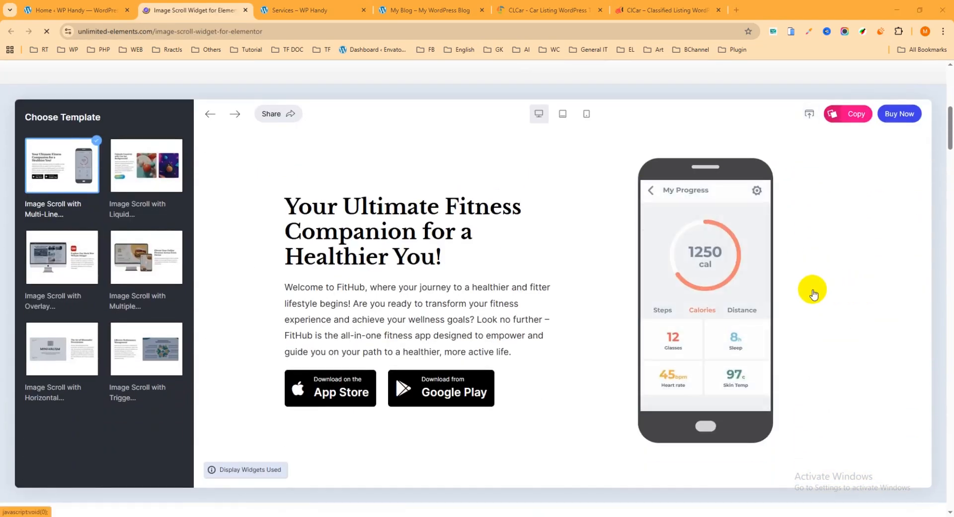
pyautogui.moveTo(744, 310)
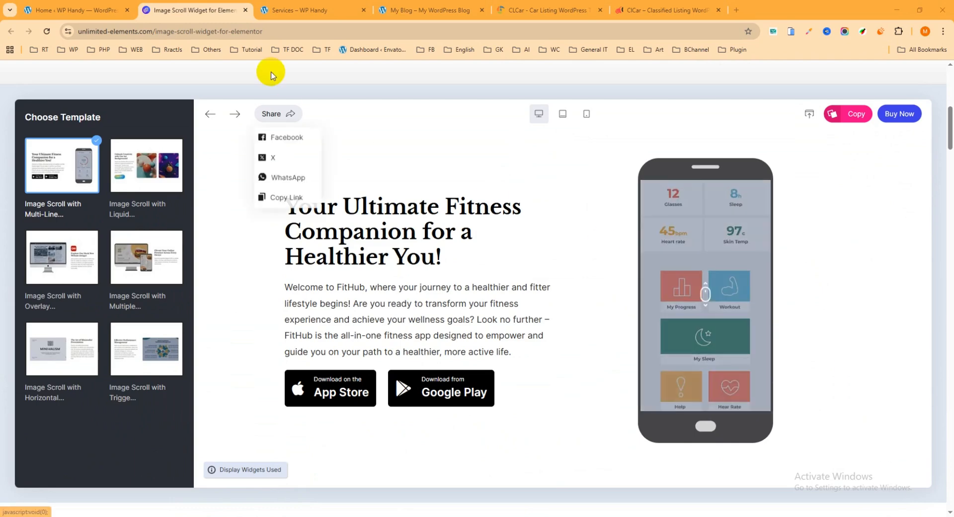
pyautogui.click(244, 11)
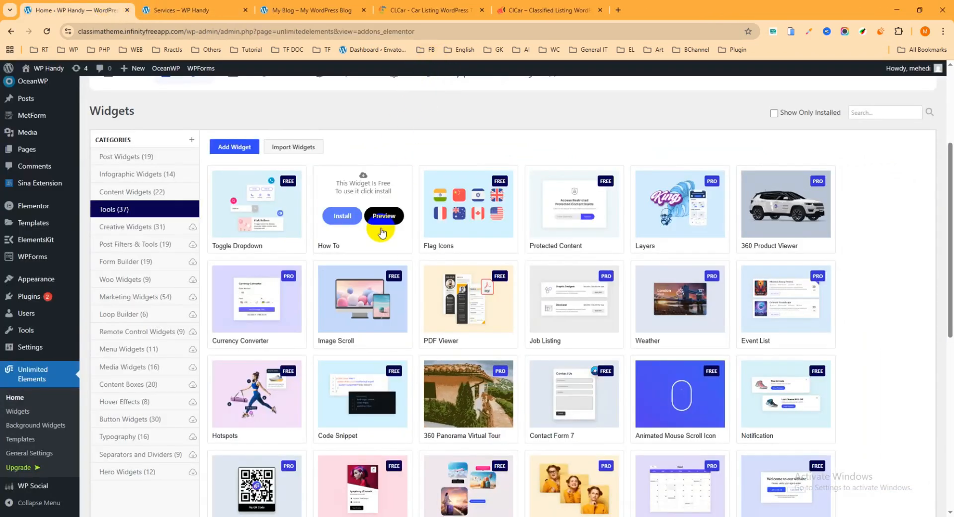
# Install the free Image Scroll widget from the Tools category.
pyautogui.moveTo(373, 291)
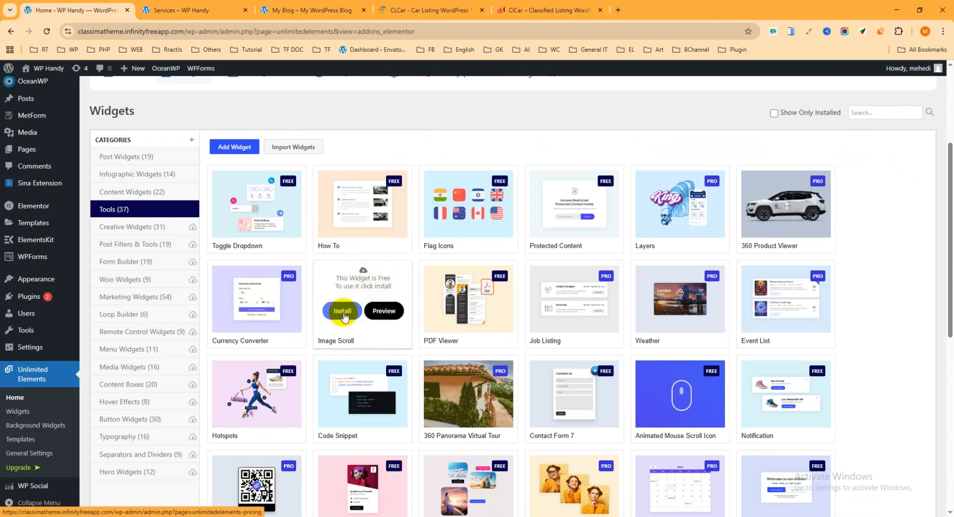
pyautogui.click(343, 316)
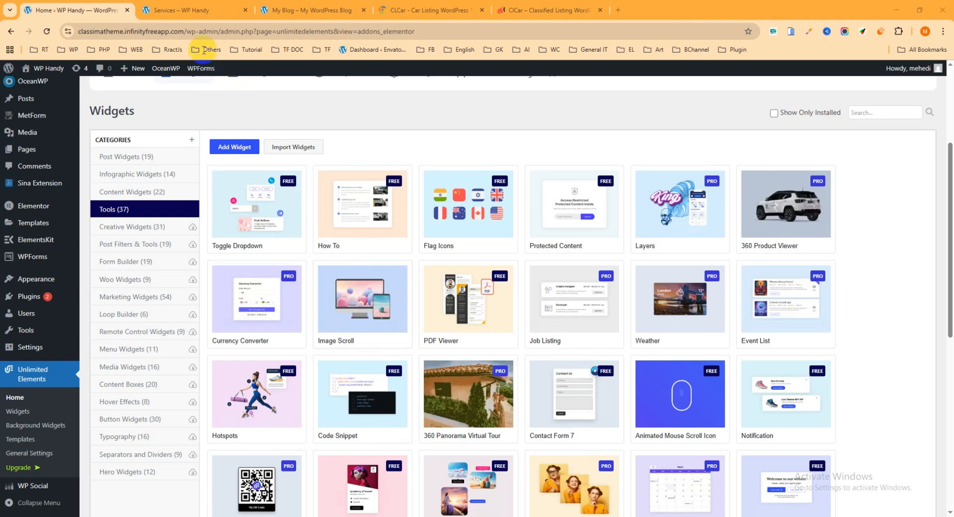
# Switch to the live Services page, review its sections and open it for editing with Elementor in a new tab.
pyautogui.click(193, 9)
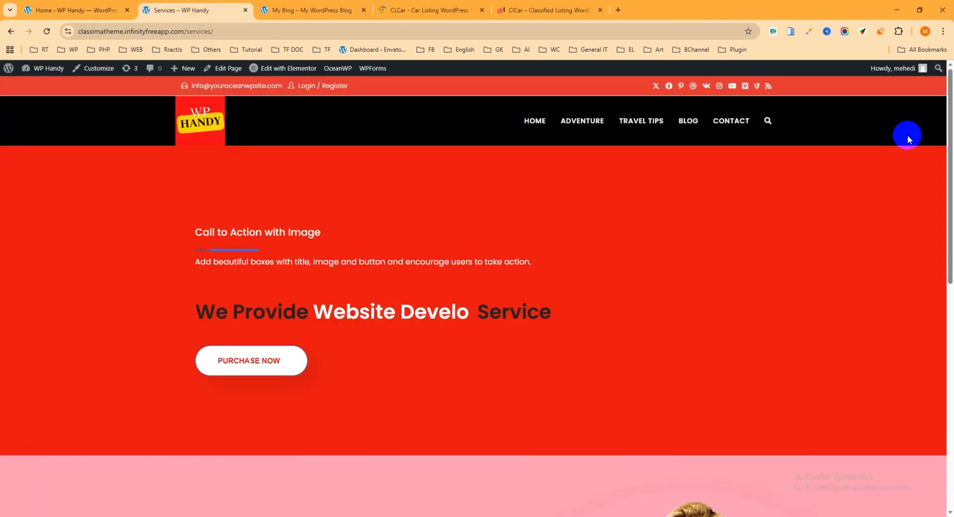
pyautogui.moveTo(950, 129); pyautogui.dragTo(950, 328)
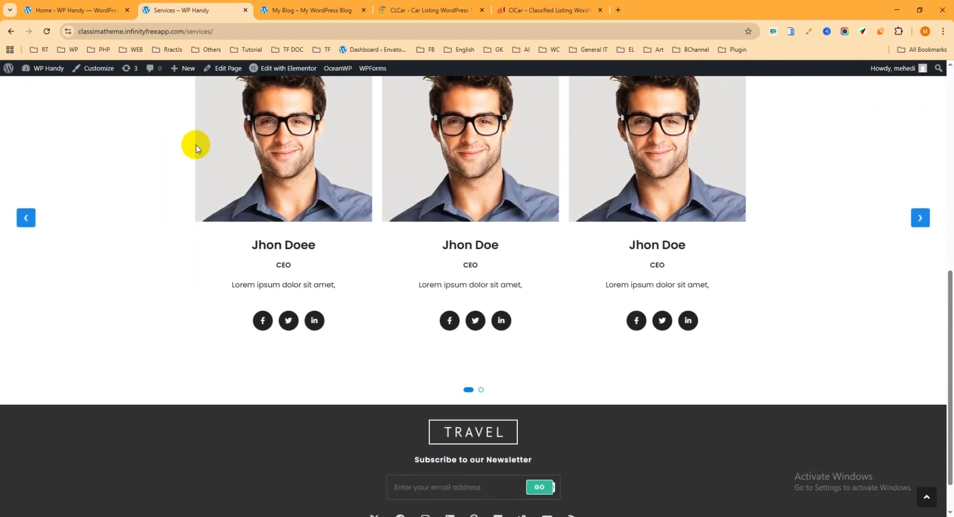
pyautogui.scroll(4, 194, 139)
pyautogui.scroll(3, 224, 130)
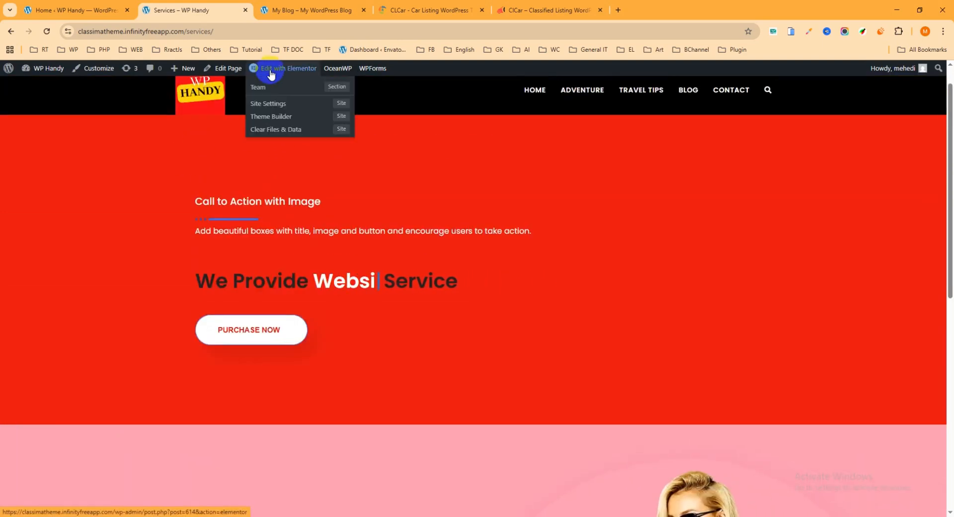
pyautogui.rightClick(269, 69)
pyautogui.click(290, 81)
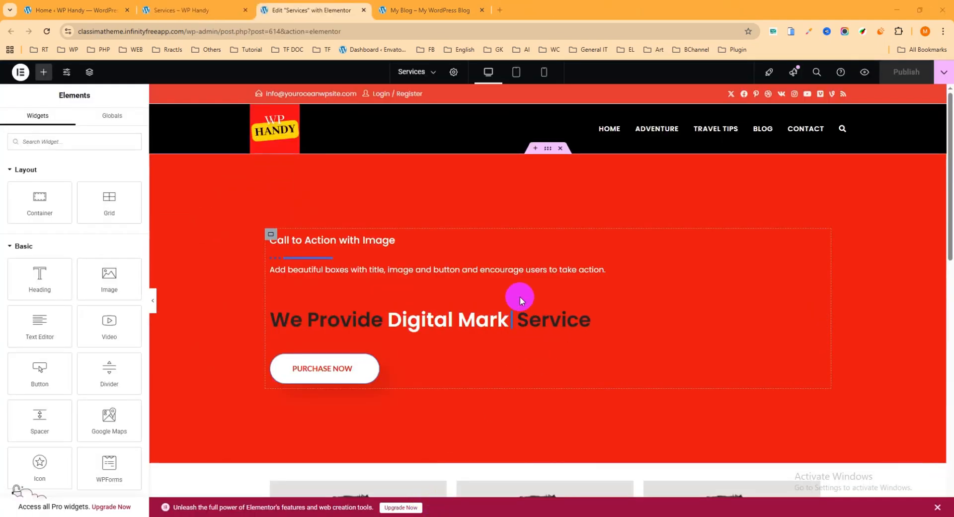
# Add a Flexbox container with a single downward column below the page's last section and show the widget list for it.
pyautogui.scroll(-10, 537, 284)
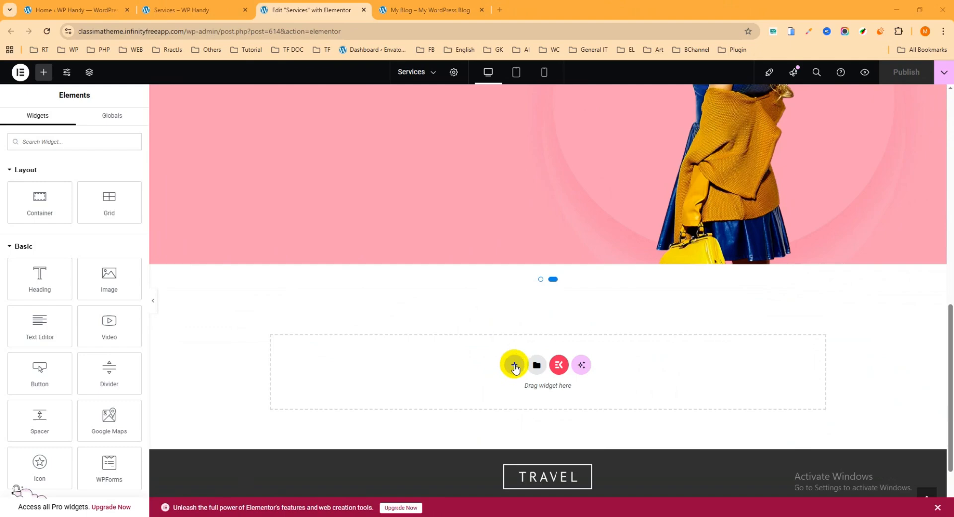
pyautogui.click(514, 366)
pyautogui.click(515, 390)
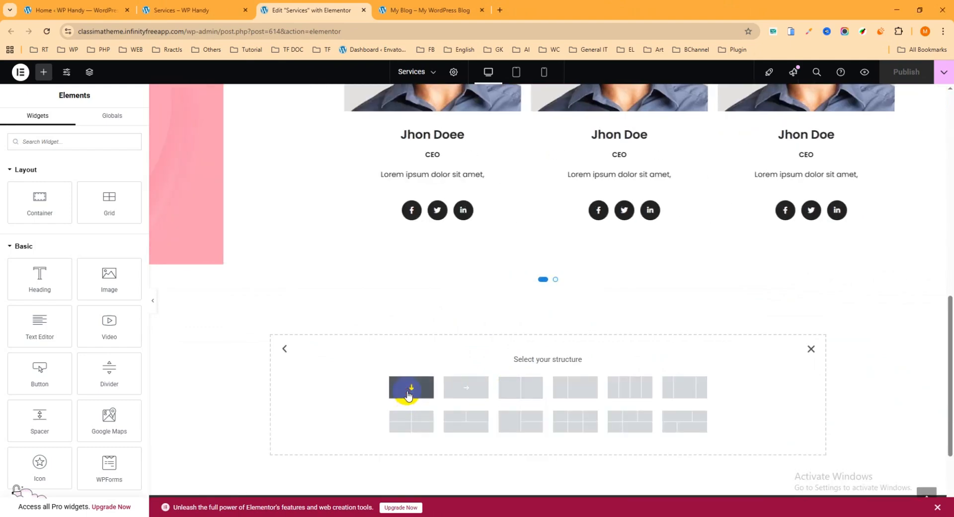
pyautogui.click(409, 392)
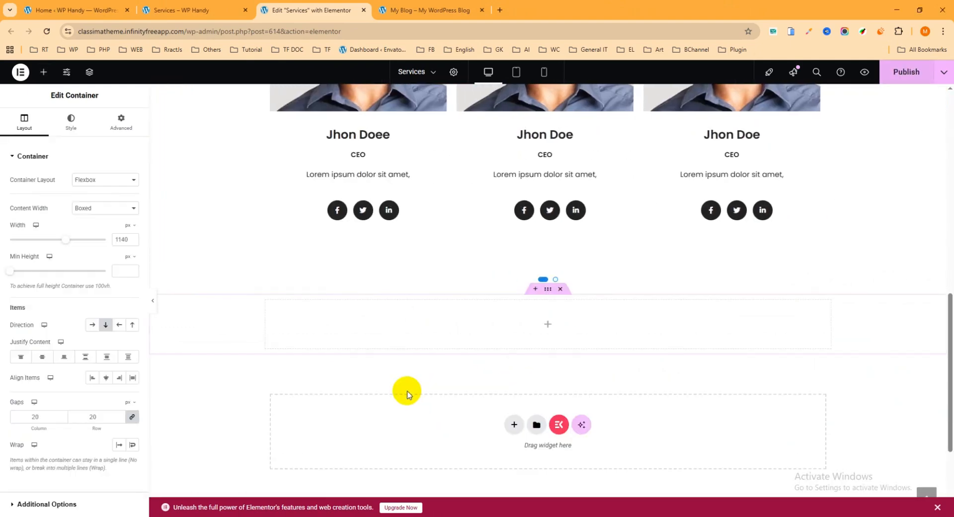
pyautogui.click(548, 326)
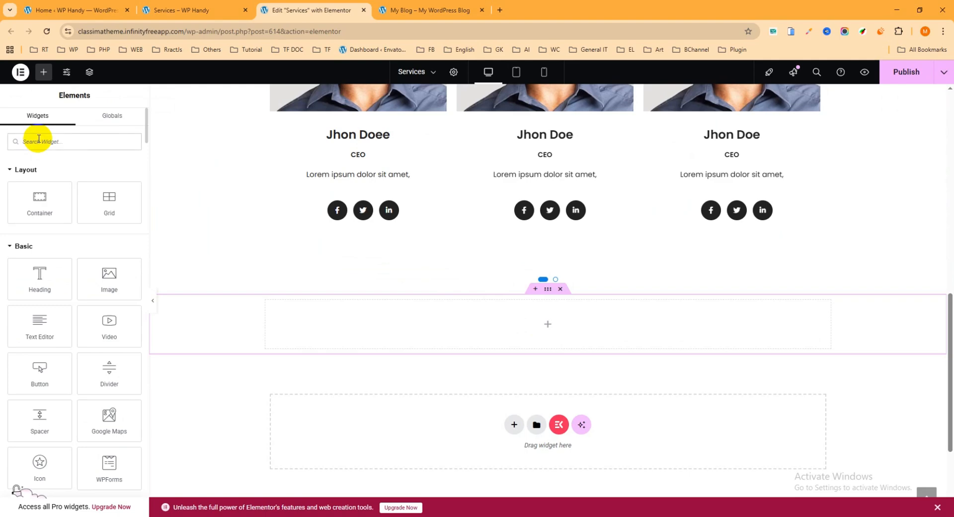
# Find the Image Scroll widget, place it in the new empty container and publish the Services page.
pyautogui.click(39, 141)
pyautogui.write('image')
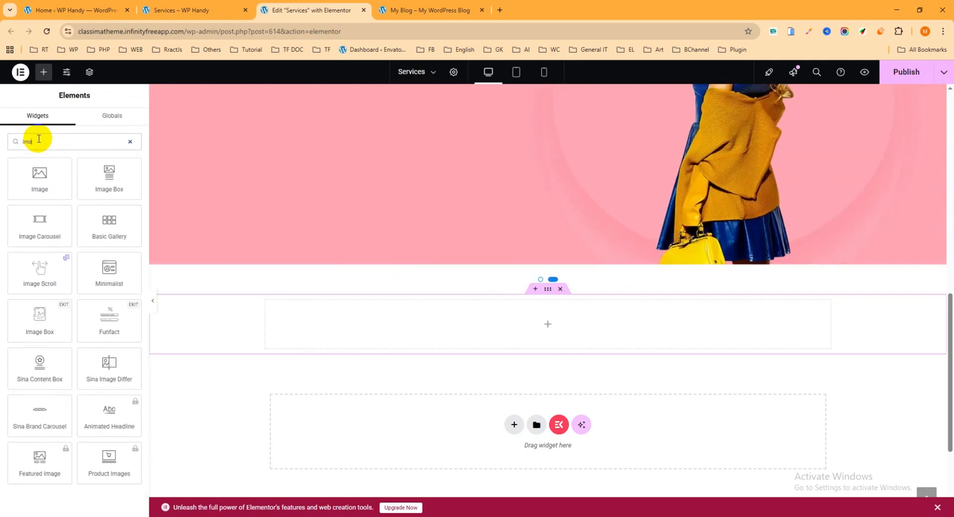
pyautogui.write(' scroll')
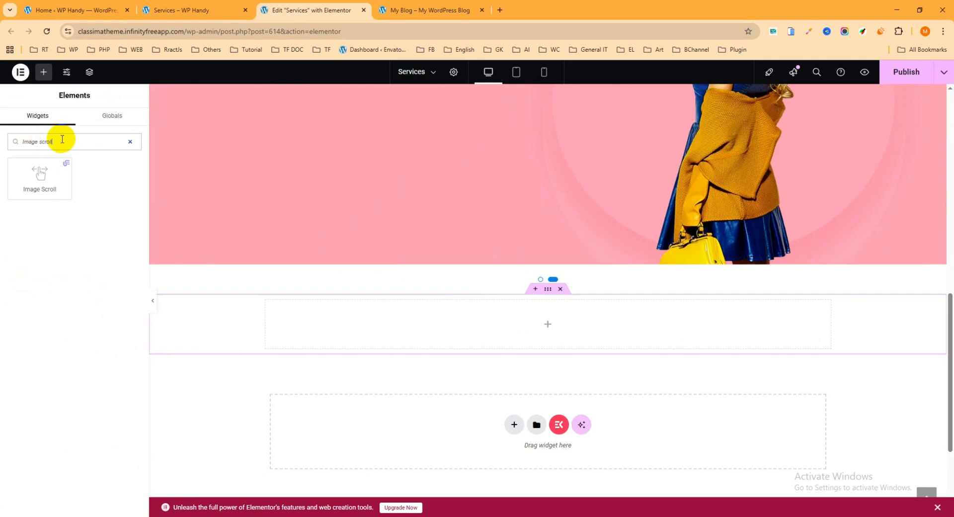
pyautogui.moveTo(54, 204); pyautogui.dragTo(571, 309)
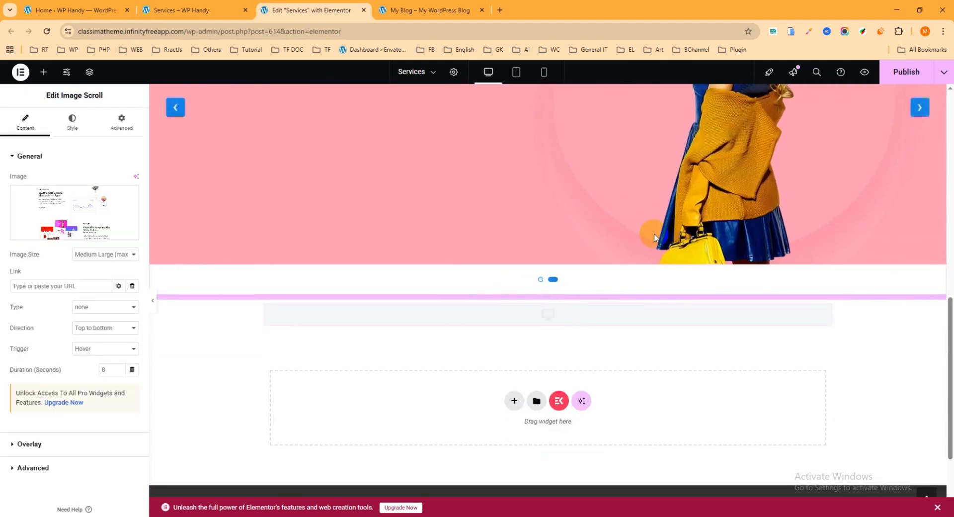
pyautogui.scroll(-1, 745, 223)
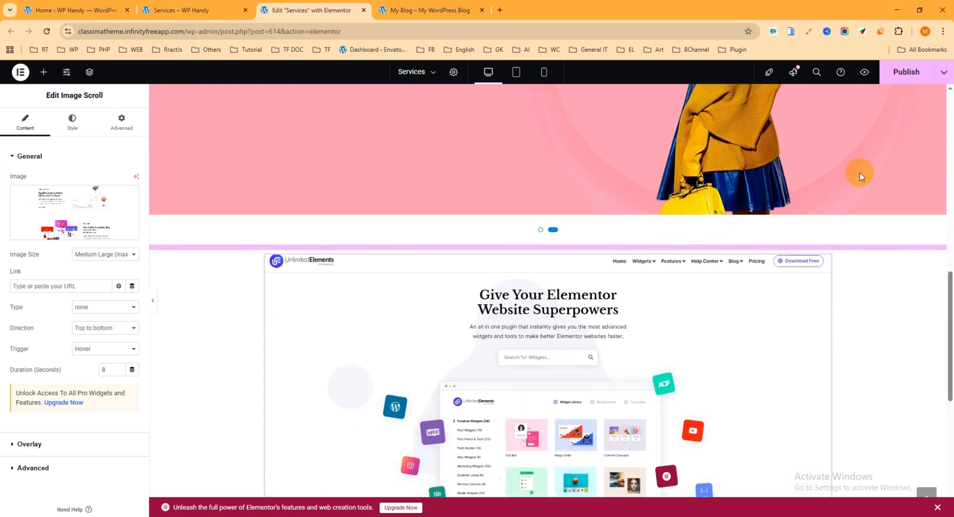
pyautogui.click(903, 74)
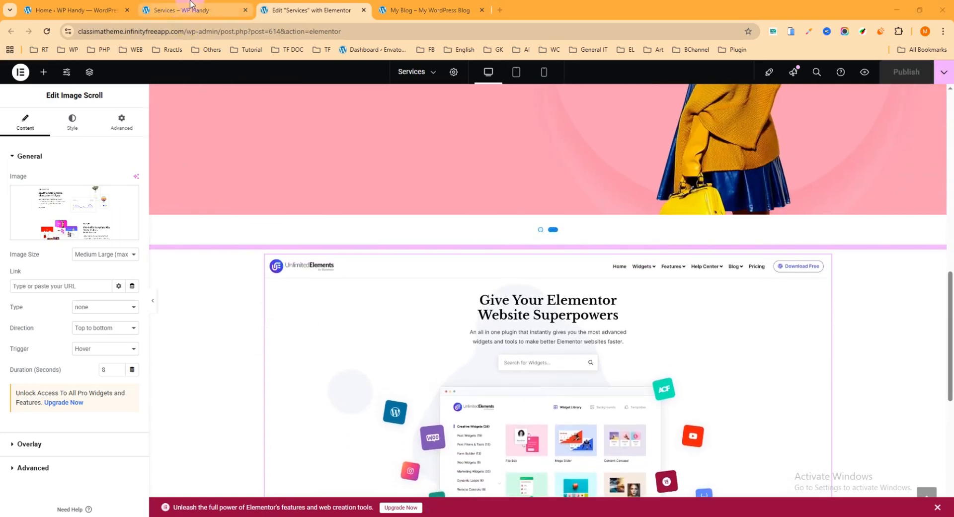
# Reload the live Services page and check how the Image Scroll section behaves under the pointer.
pyautogui.click(198, 9)
pyautogui.click(46, 31)
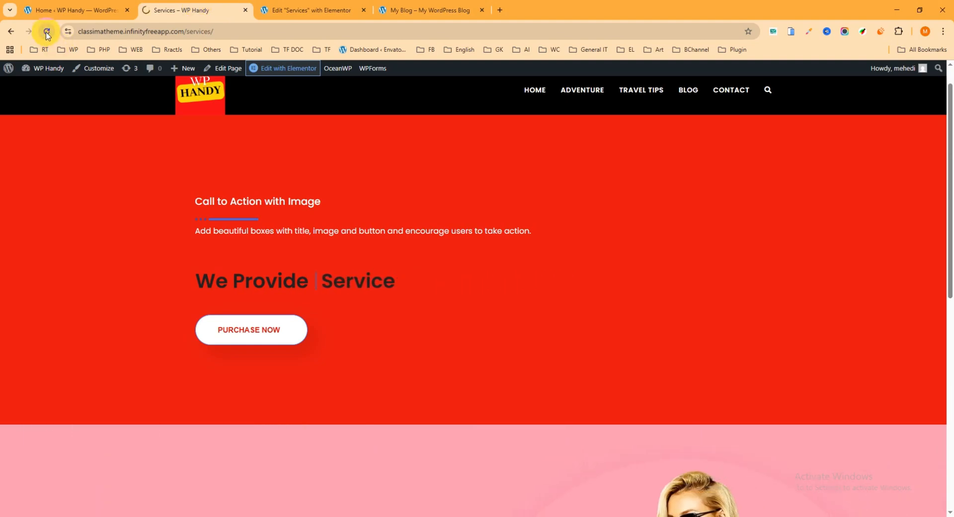
pyautogui.scroll(-9, 646, 283)
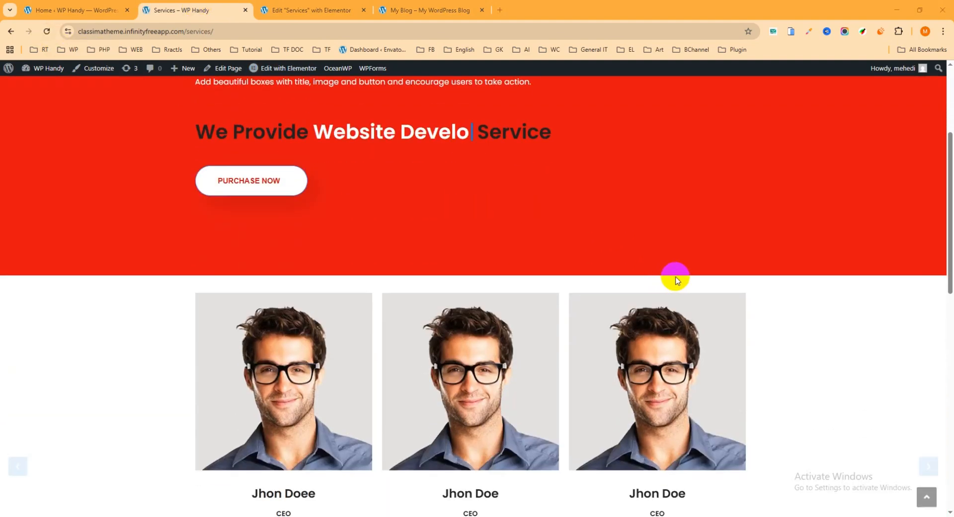
pyautogui.scroll(-4, 804, 268)
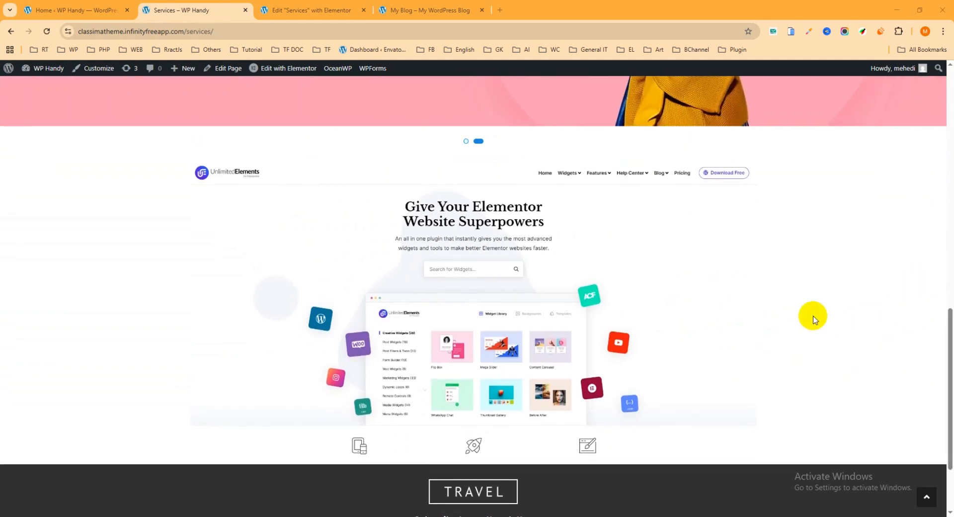
pyautogui.moveTo(496, 331)
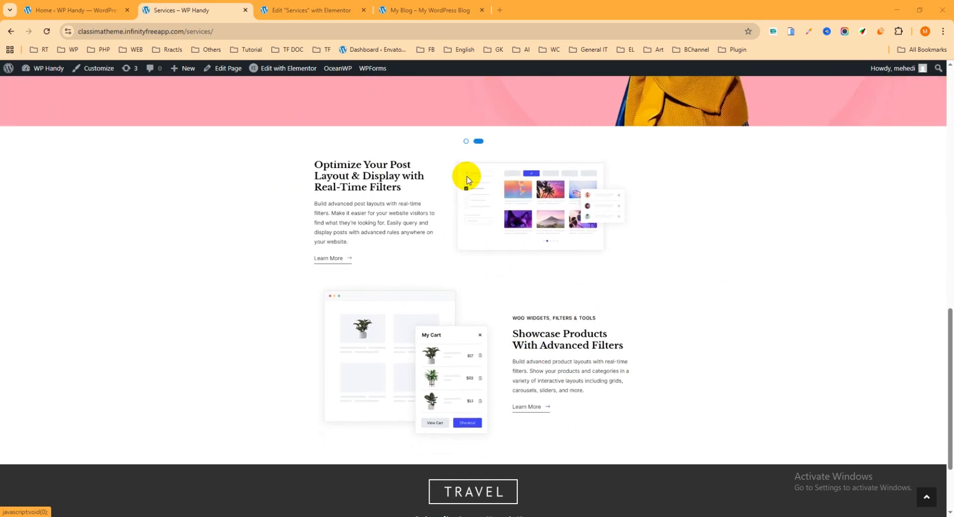
# Open radiustheme.com/demo/wordpress/themes/clcar/ in a new browser tab and capture the full page with the Awesome Screenshot extension.
pyautogui.click(502, 10)
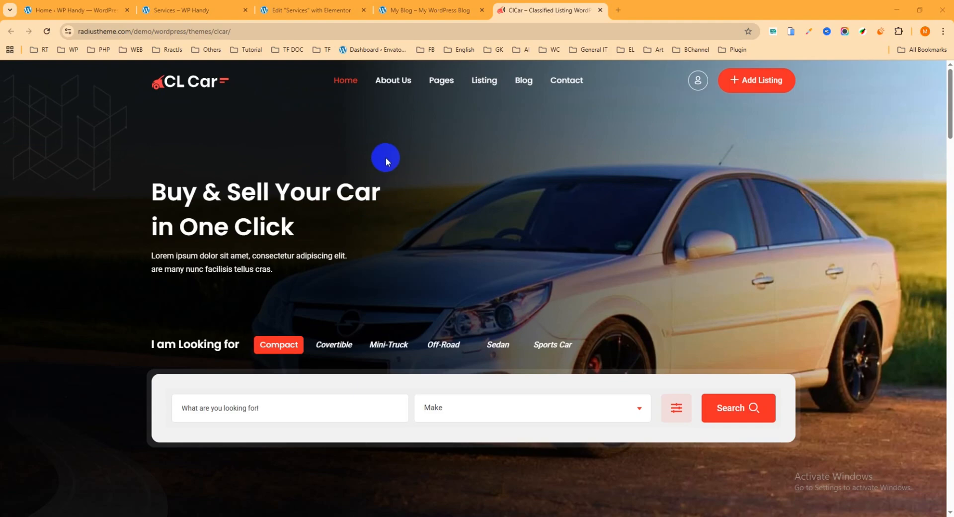
pyautogui.moveTo(948, 99); pyautogui.dragTo(950, 72)
pyautogui.click(845, 32)
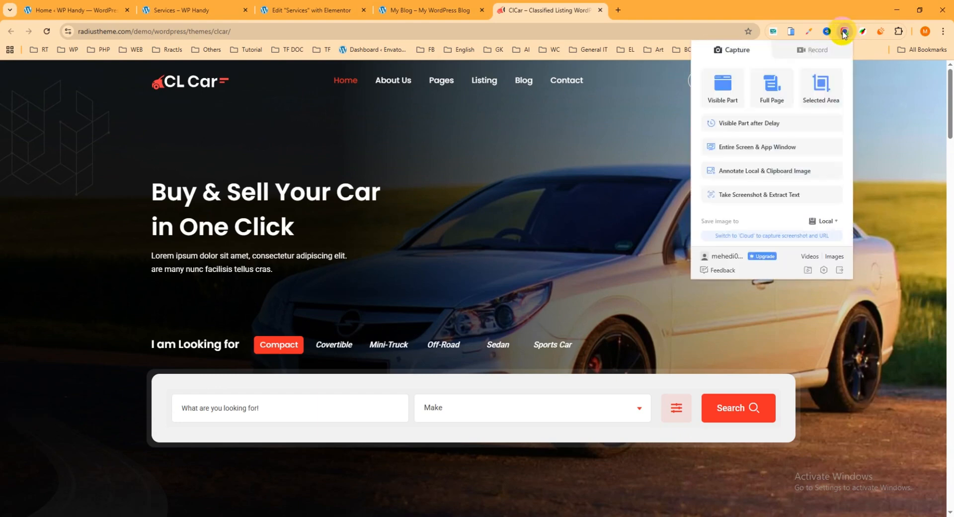
pyautogui.click(773, 89)
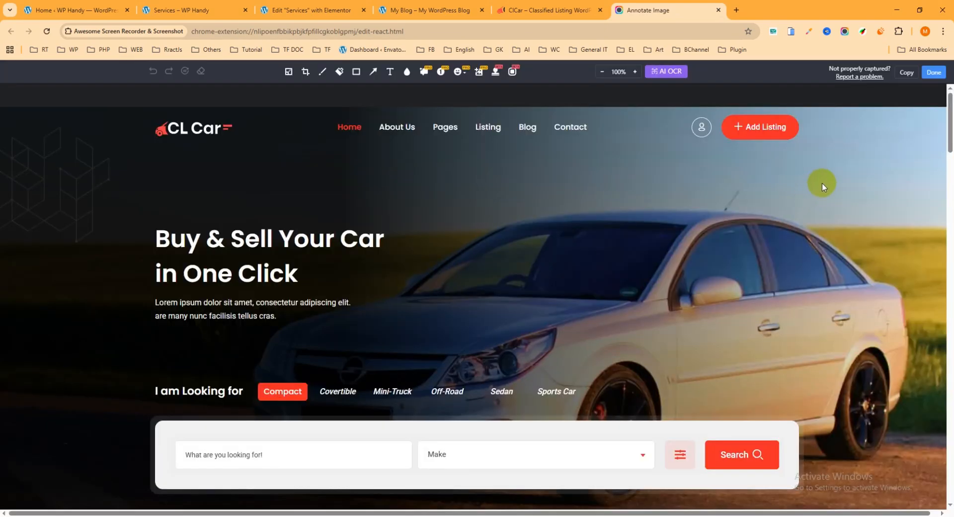
# Finish the capture, download it as a PNG to the Downloads folder, and close the screenshot and ClCar demo tabs.
pyautogui.click(936, 73)
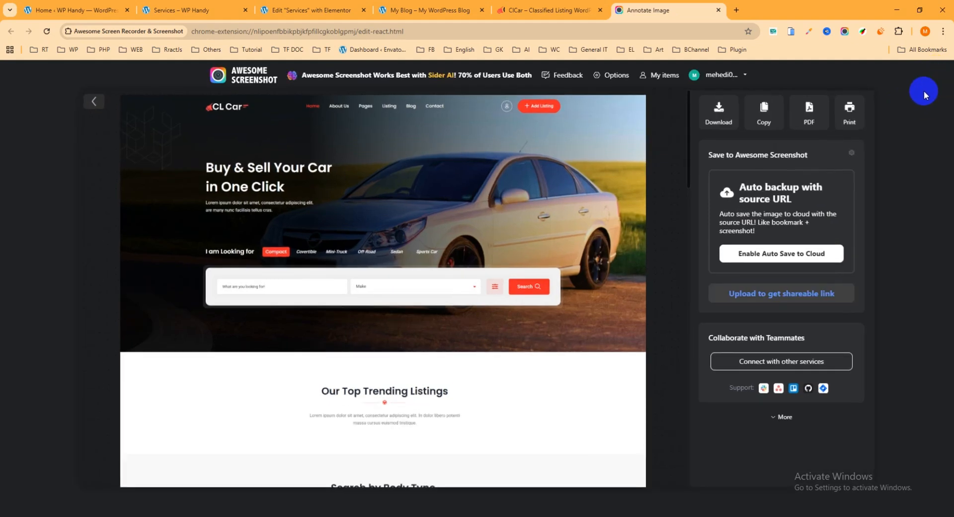
pyautogui.click(719, 123)
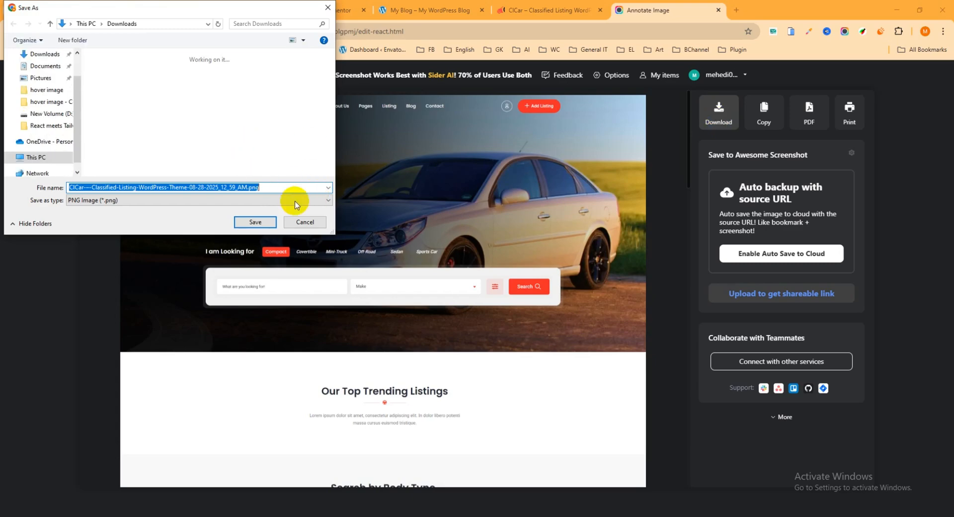
pyautogui.click(255, 223)
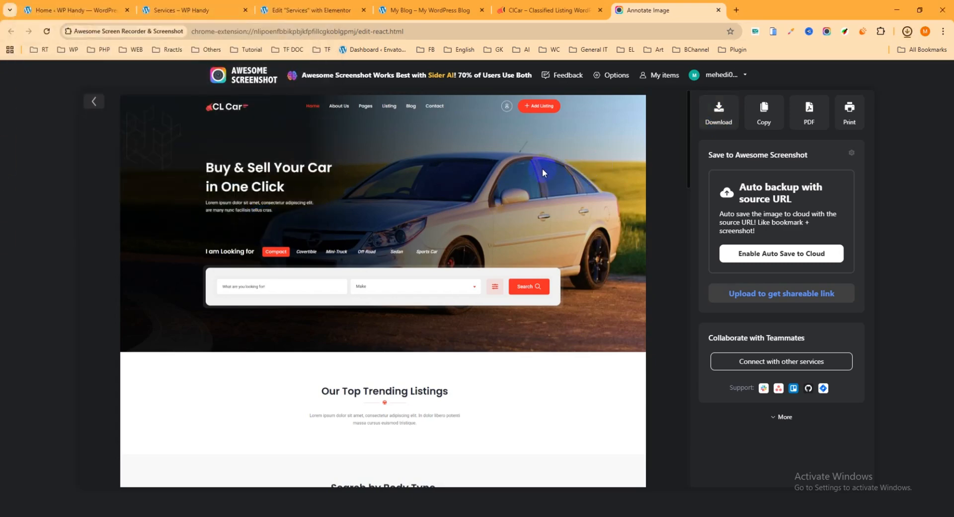
pyautogui.click(718, 10)
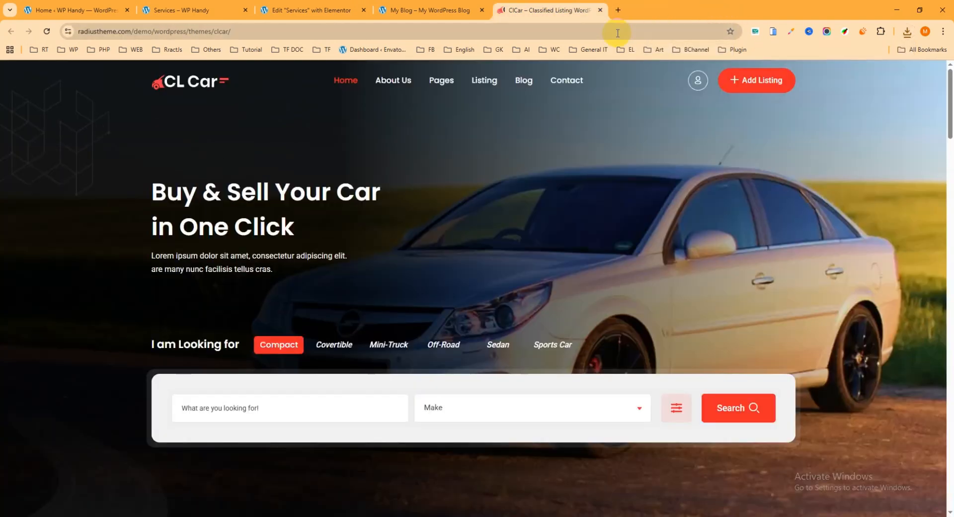
pyautogui.click(600, 10)
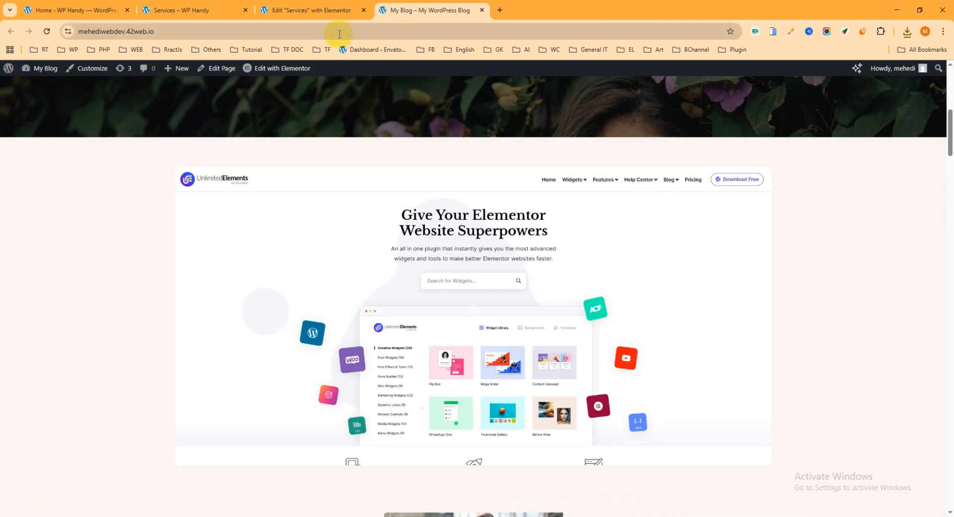
# In the Services page editor, upload the ClCar full-page PNG from Downloads and use it as the Image Scroll widget's image.
pyautogui.click(314, 11)
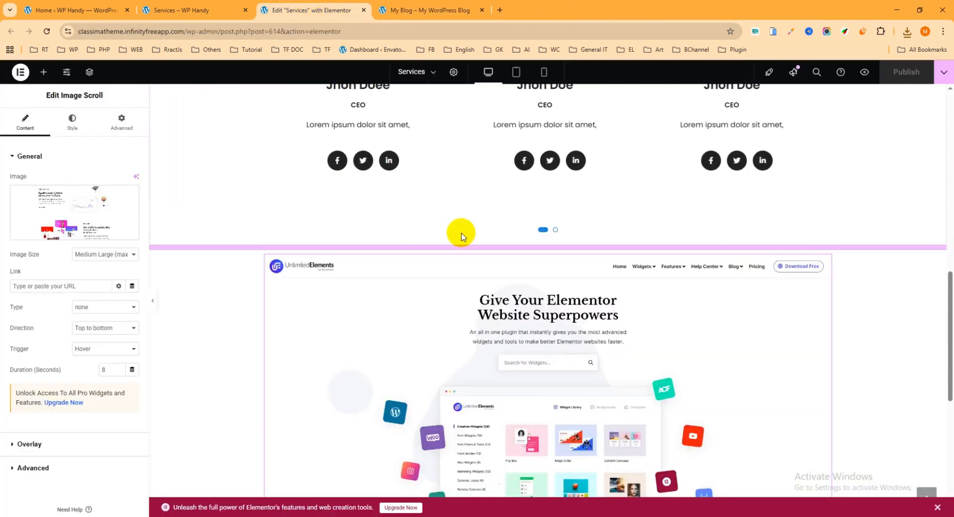
pyautogui.scroll(-1, 458, 234)
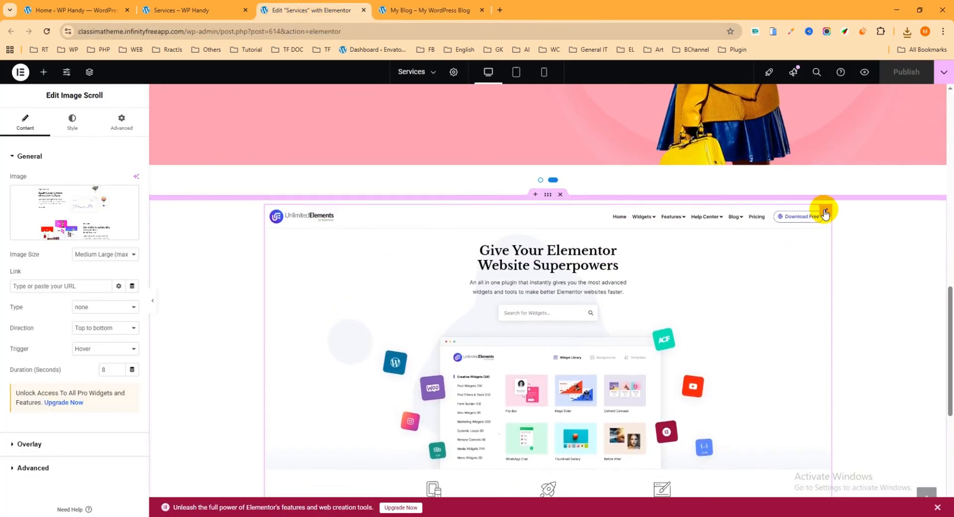
pyautogui.click(83, 203)
pyautogui.click(140, 108)
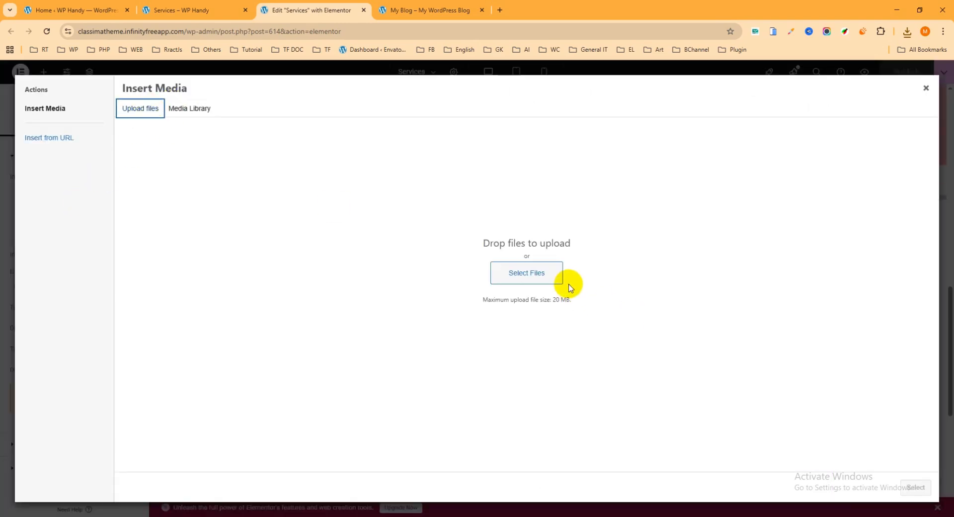
pyautogui.click(519, 274)
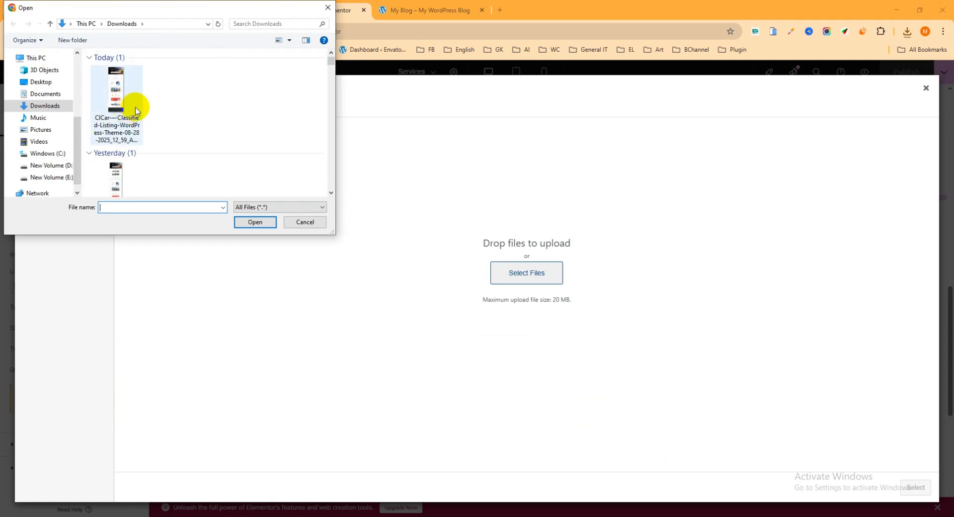
pyautogui.click(117, 100)
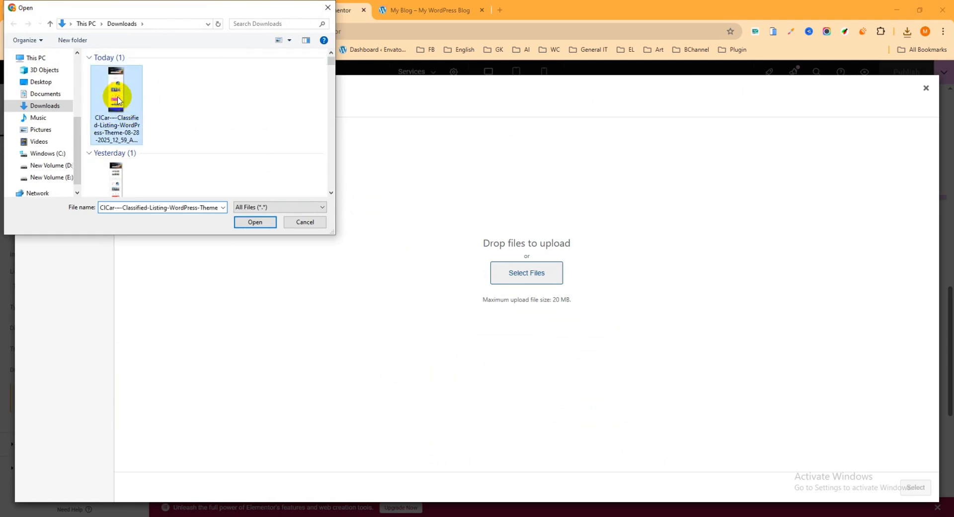
pyautogui.click(255, 222)
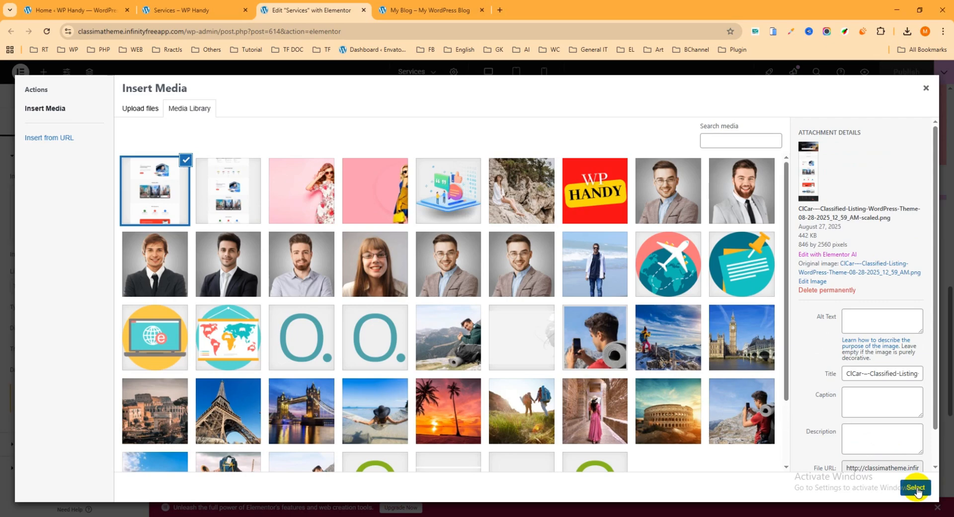
pyautogui.click(915, 488)
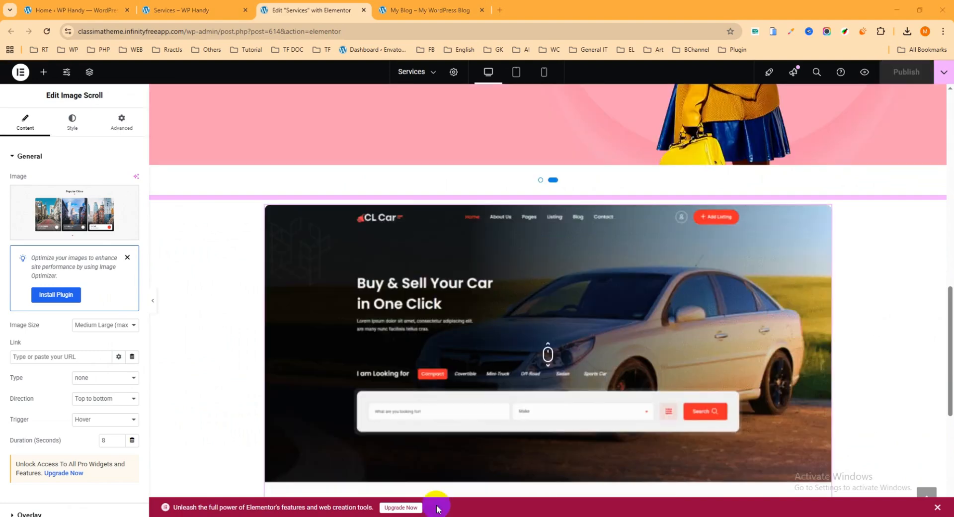
# Reload the live Services page and check the scrolling of the ClCar screenshot in the Image Scroll section.
pyautogui.click(199, 8)
pyautogui.click(51, 35)
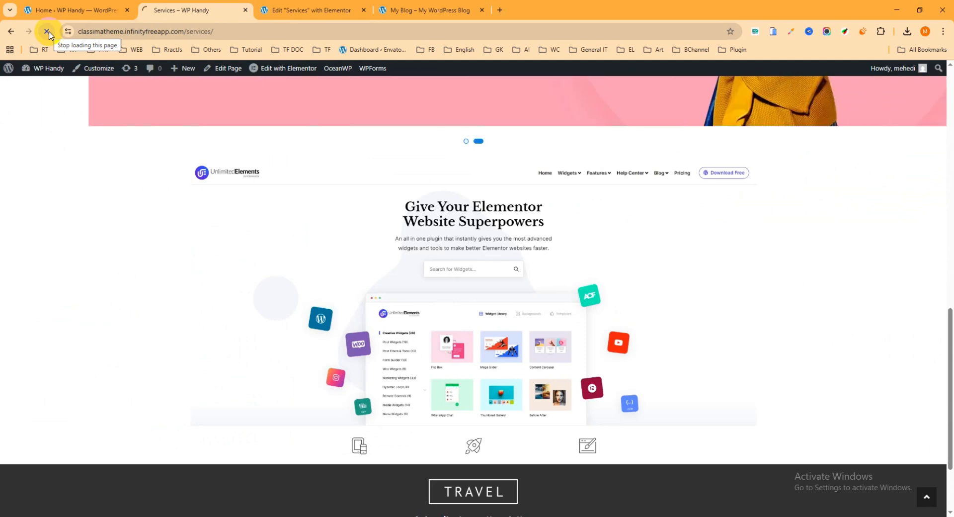
pyautogui.scroll(-2, 819, 251)
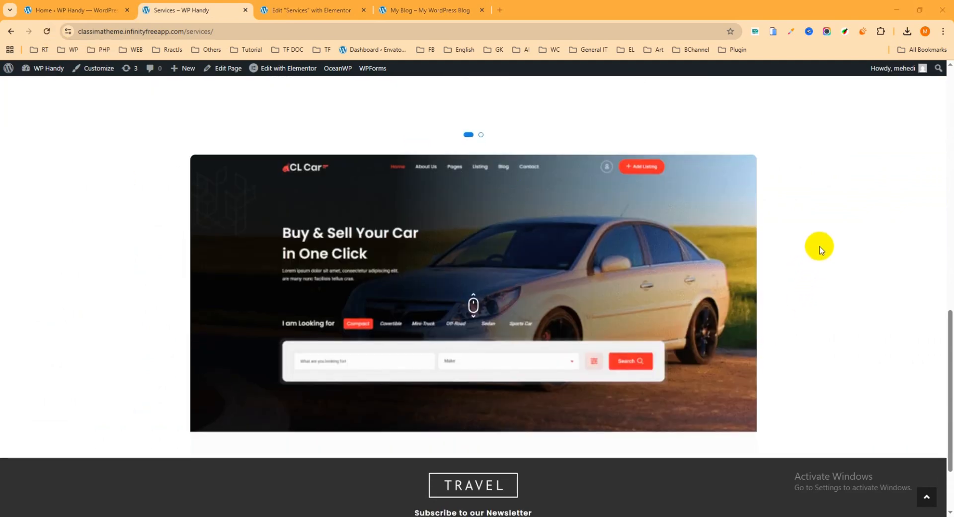
pyautogui.scroll(1, 843, 246)
pyautogui.moveTo(725, 221)
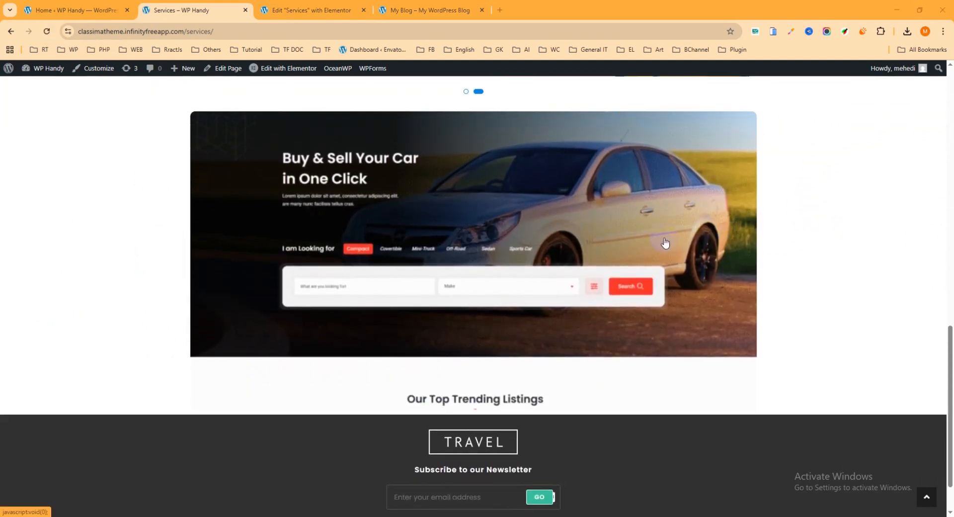
pyautogui.scroll(2, 696, 260)
pyautogui.scroll(-2, 643, 286)
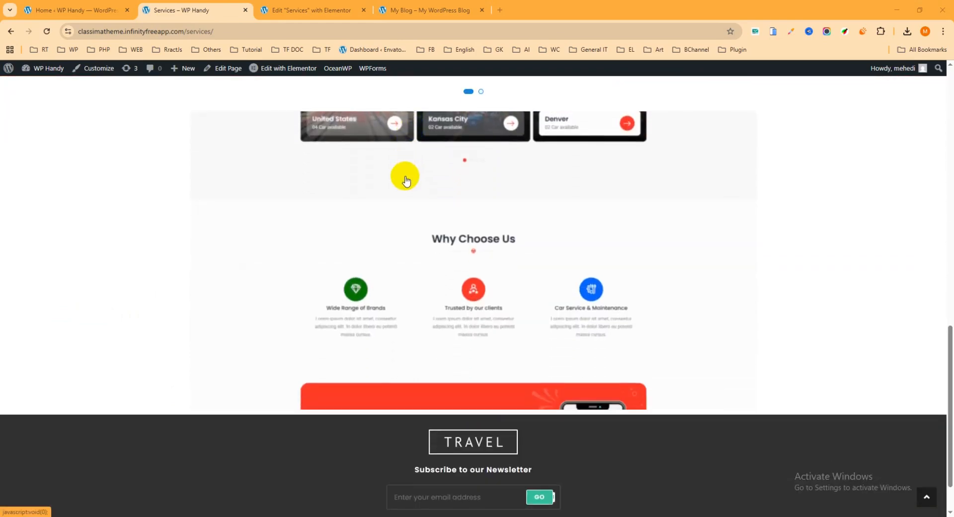
# Return to the Services page editor and review the Image Scroll widget's general content settings and its scrolling preview.
pyautogui.click(308, 11)
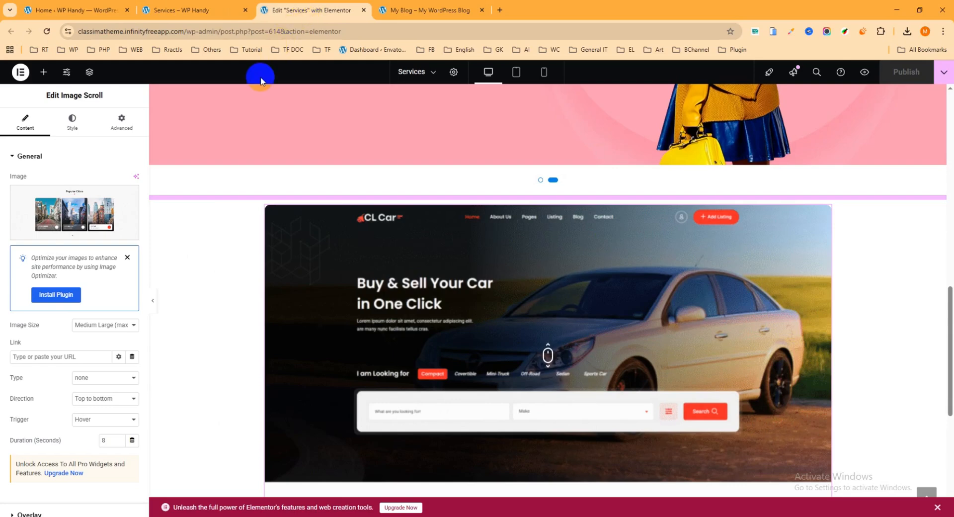
pyautogui.moveTo(73, 219)
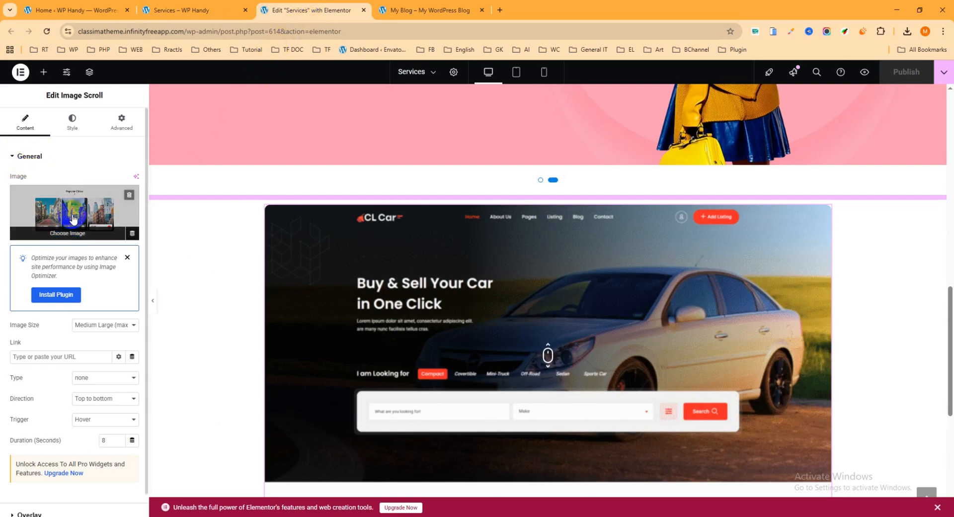
pyautogui.click(26, 157)
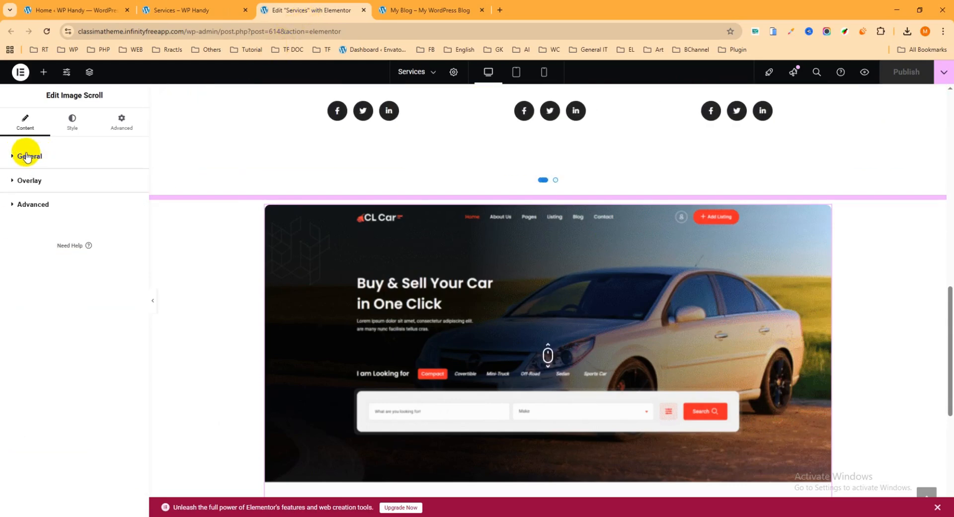
pyautogui.click(25, 158)
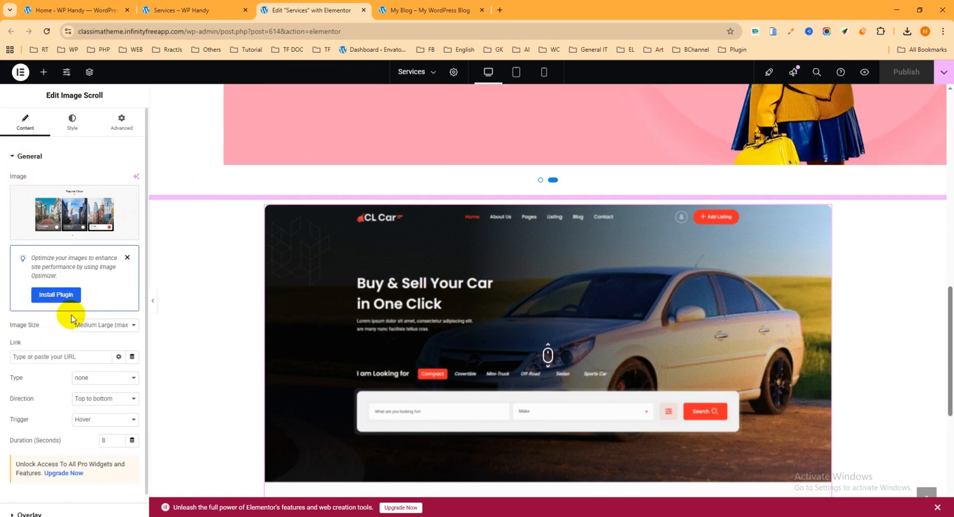
pyautogui.scroll(-2, 47, 376)
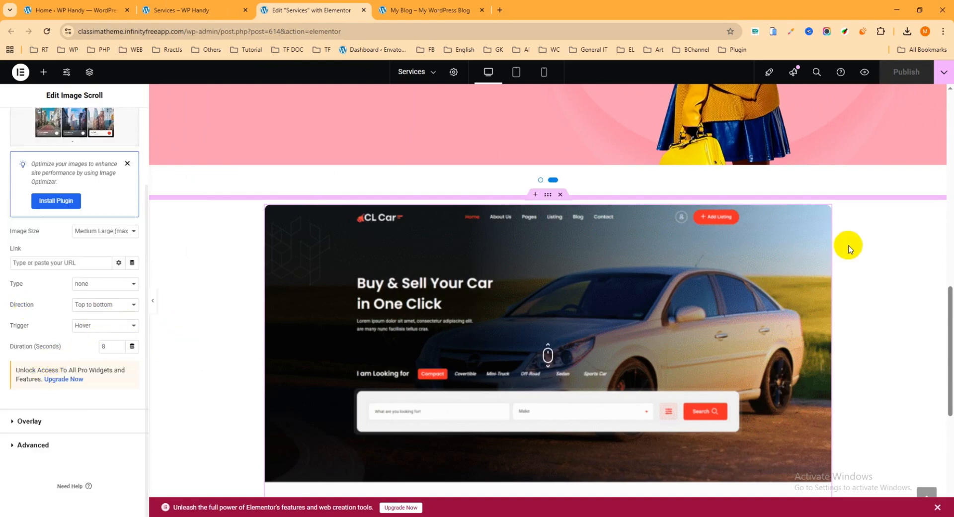
pyautogui.moveTo(710, 336)
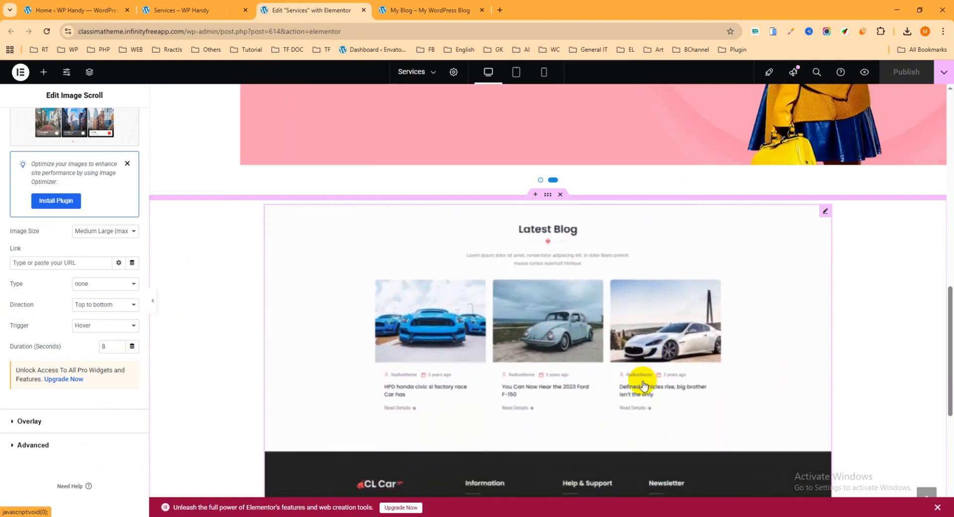
# Check the available scroll direction and trigger options of the Image Scroll widget, keeping Top to bottom and Hover.
pyautogui.click(126, 305)
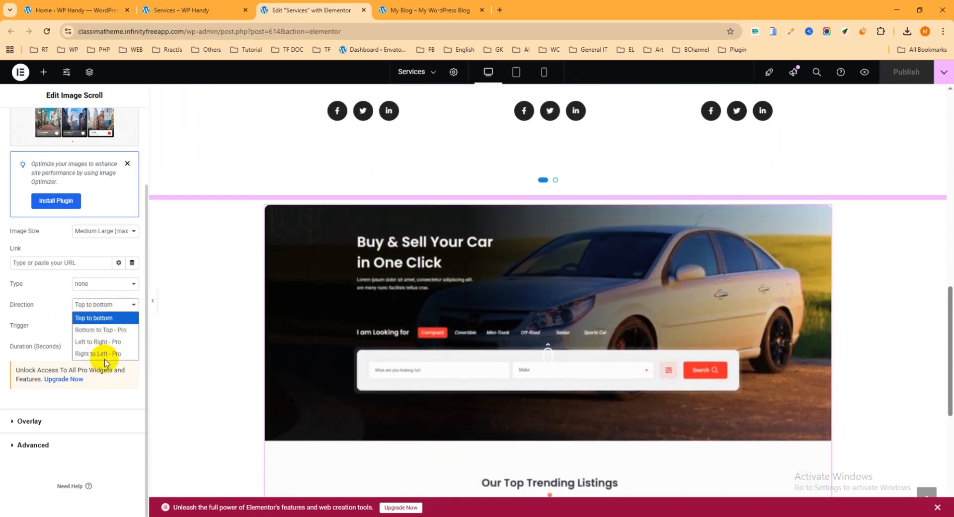
pyautogui.click(10, 324)
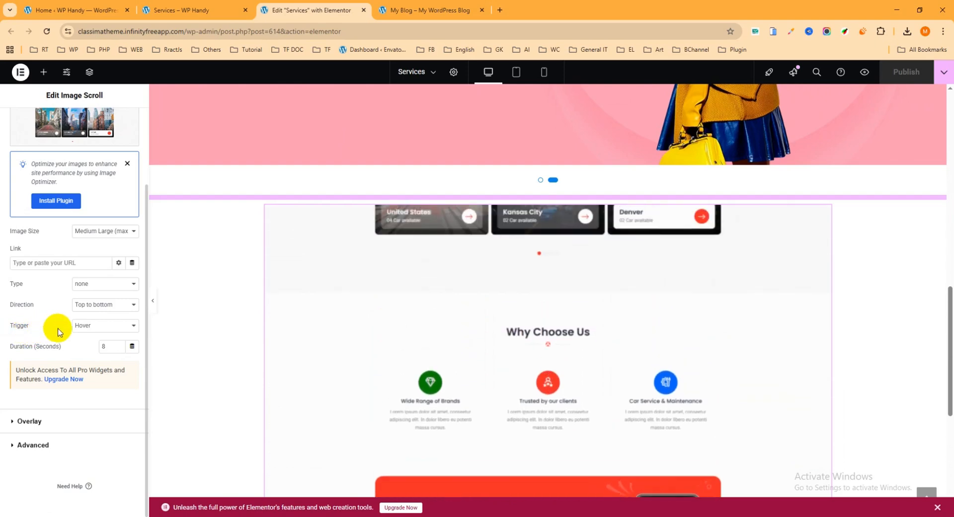
pyautogui.click(91, 326)
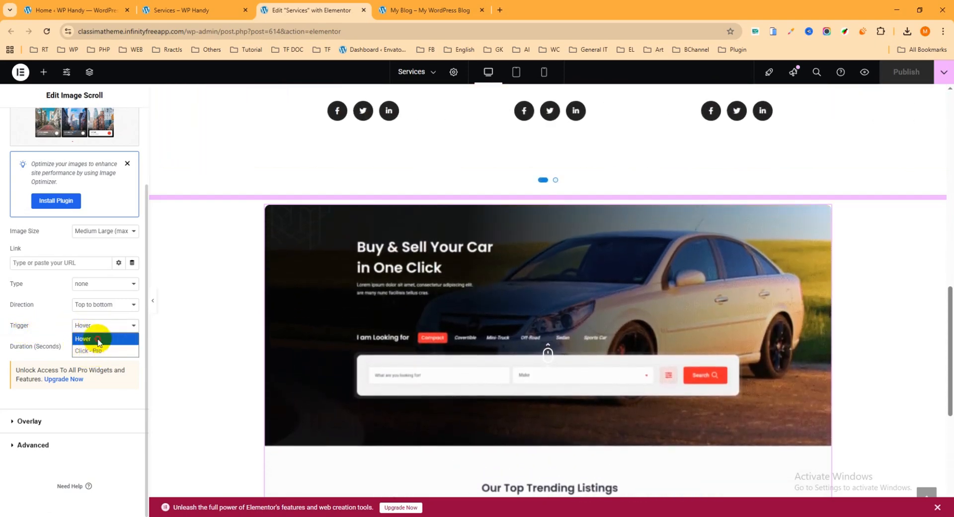
pyautogui.click(101, 337)
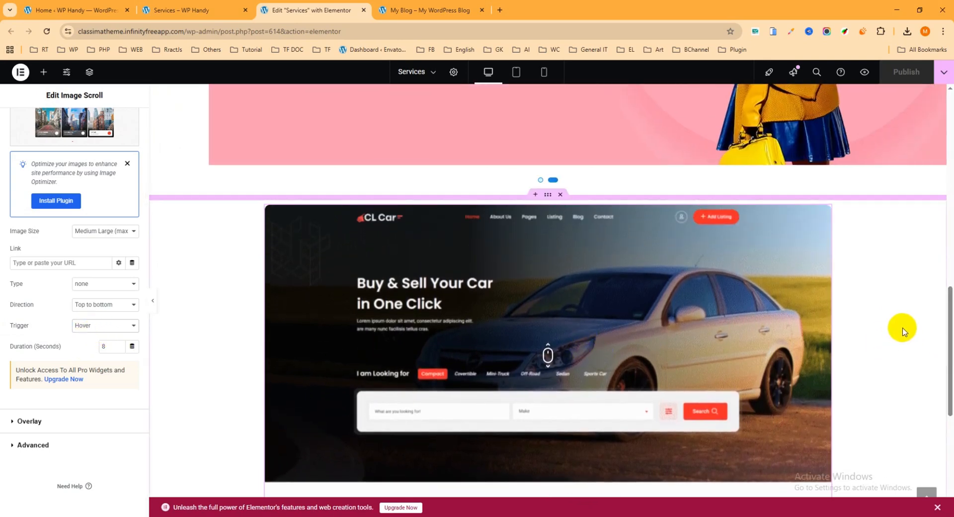
pyautogui.moveTo(545, 346)
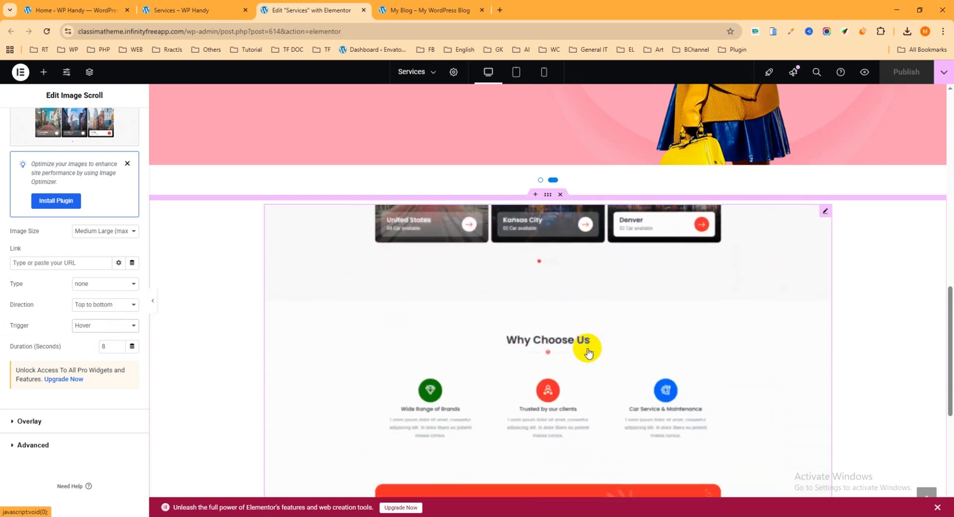
# Review the Image Scroll widget's overlay content settings, including the overlay icon, icon animation and transition duration.
pyautogui.click(28, 422)
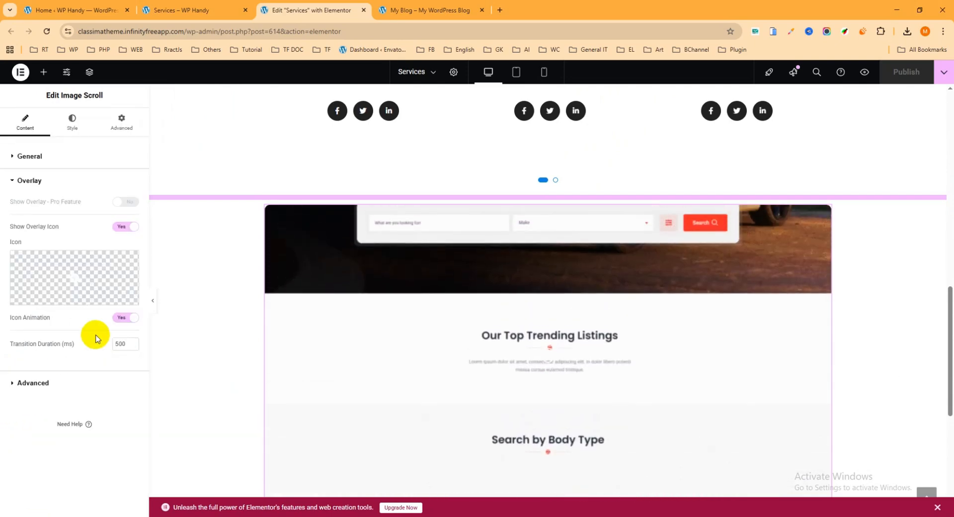
pyautogui.moveTo(114, 282)
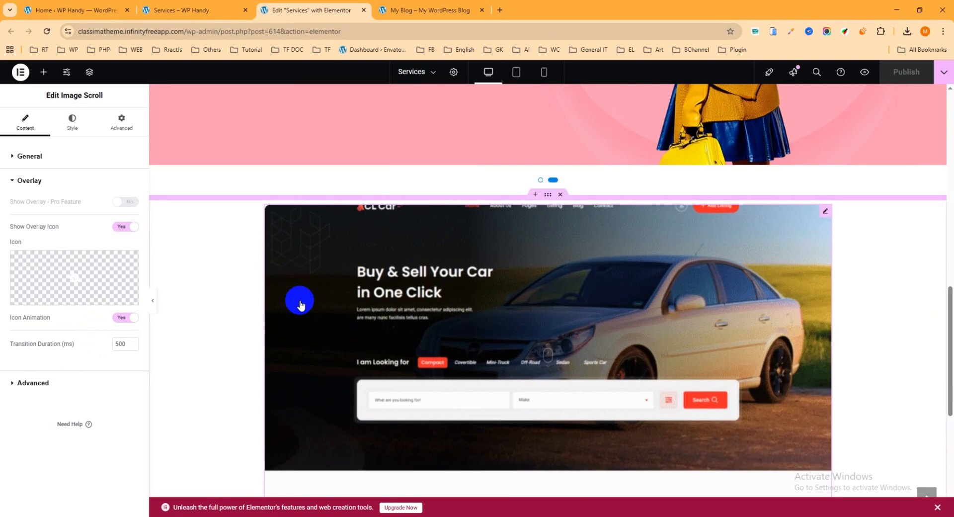
pyautogui.moveTo(38, 259)
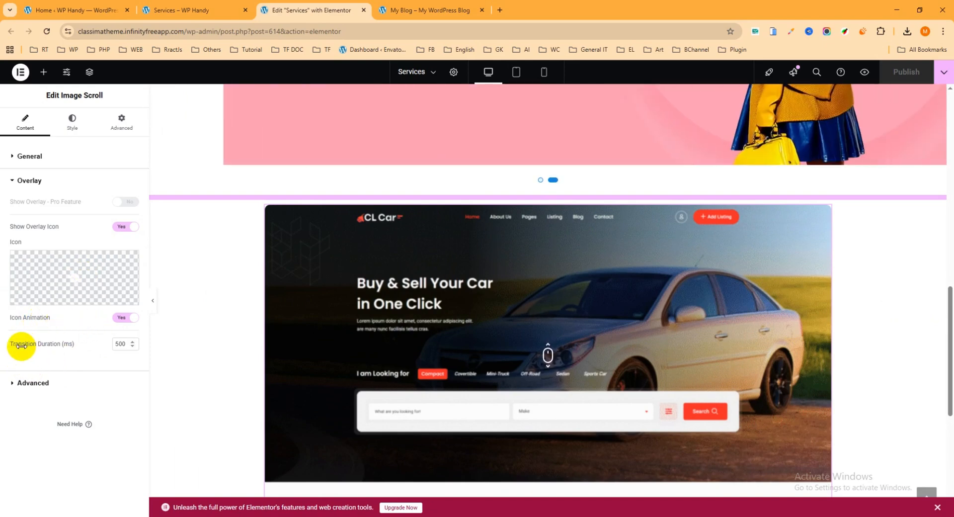
pyautogui.moveTo(80, 308)
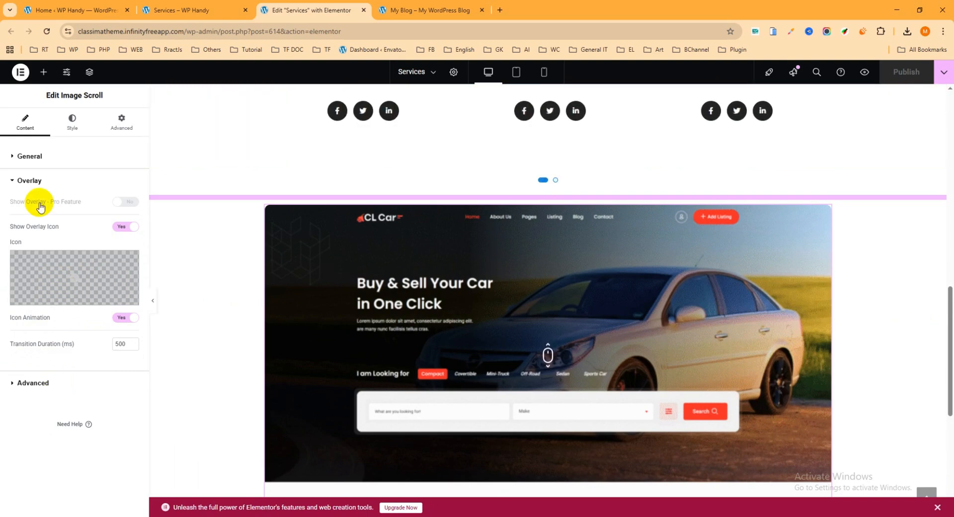
pyautogui.click(29, 183)
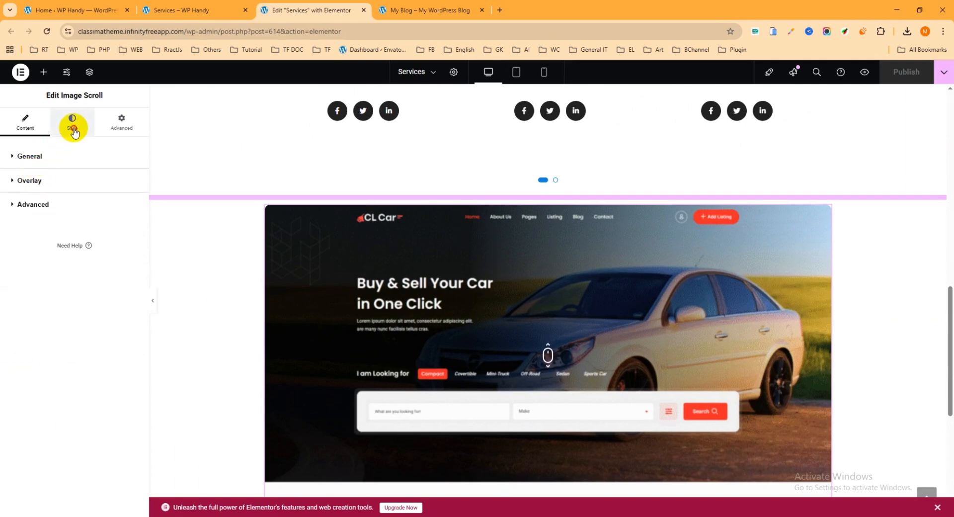
# In the Image Scroll style settings, try an image height of 721 px, then set it to 665 px.
pyautogui.click(73, 130)
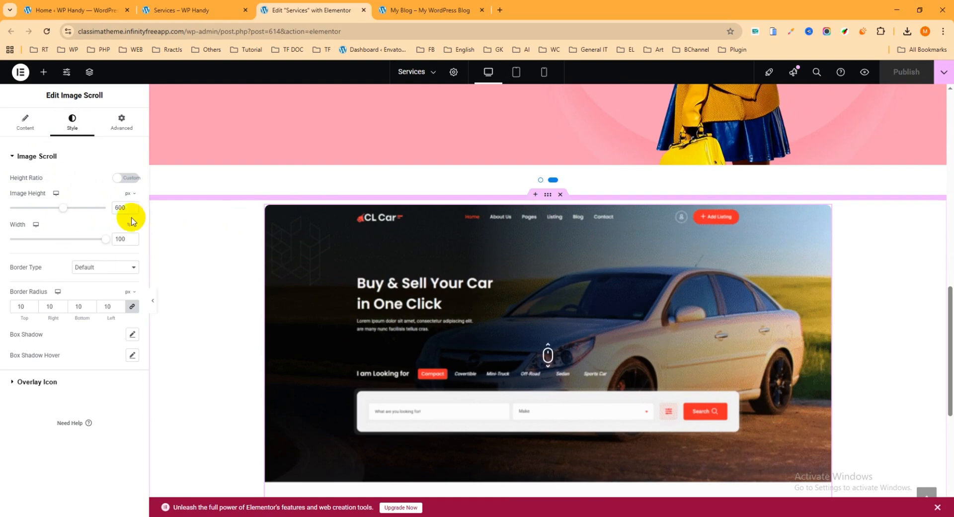
pyautogui.moveTo(68, 212); pyautogui.dragTo(76, 211)
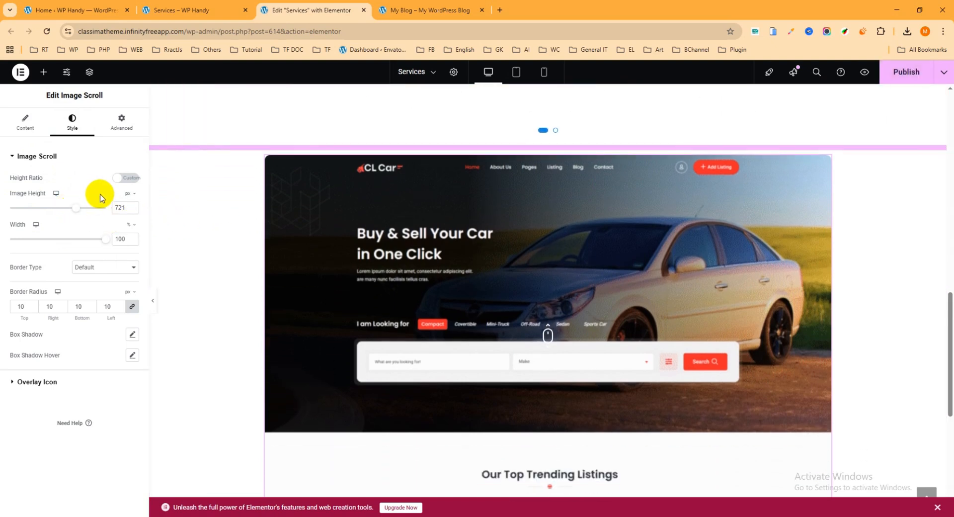
pyautogui.moveTo(71, 210); pyautogui.dragTo(70, 208)
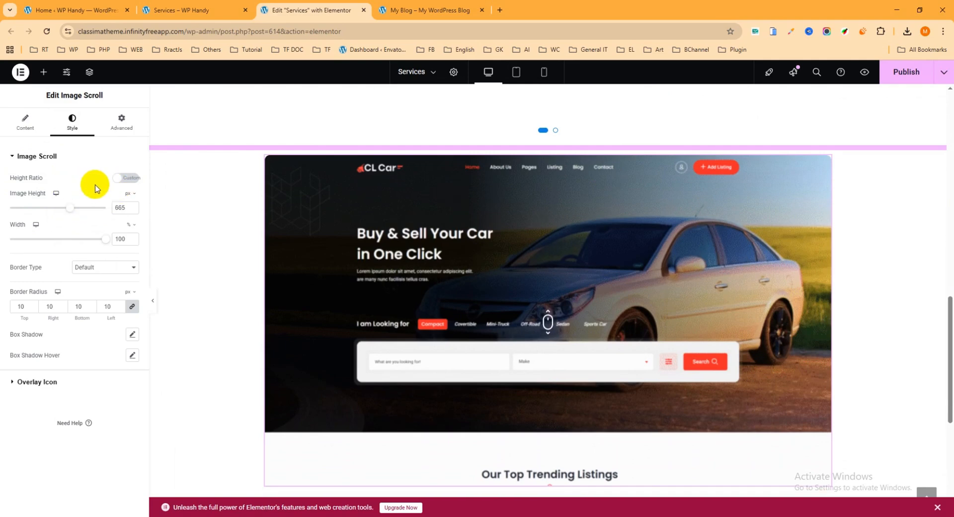
# Switch the Image Scroll height ratio to Fixed with the 16 / 9 aspect ratio, and check the border type options.
pyautogui.click(123, 179)
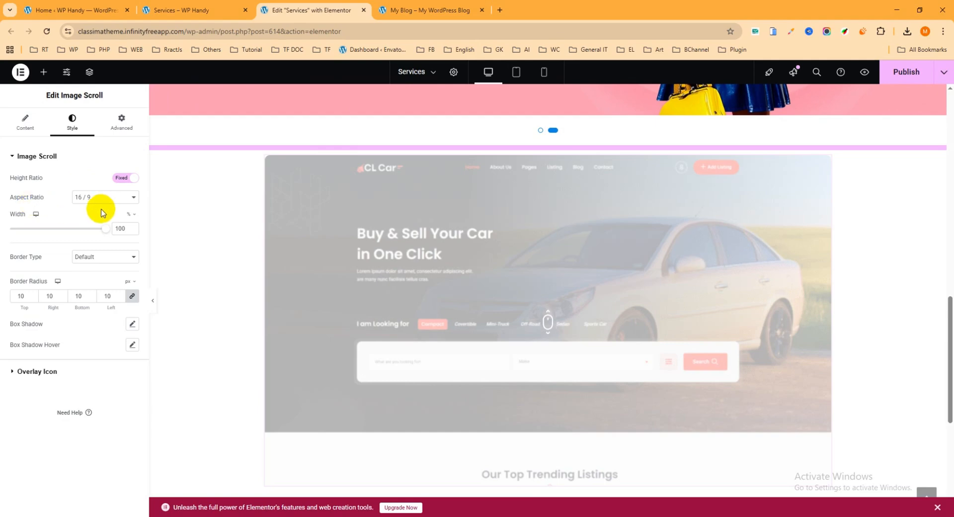
pyautogui.scroll(-1, 940, 232)
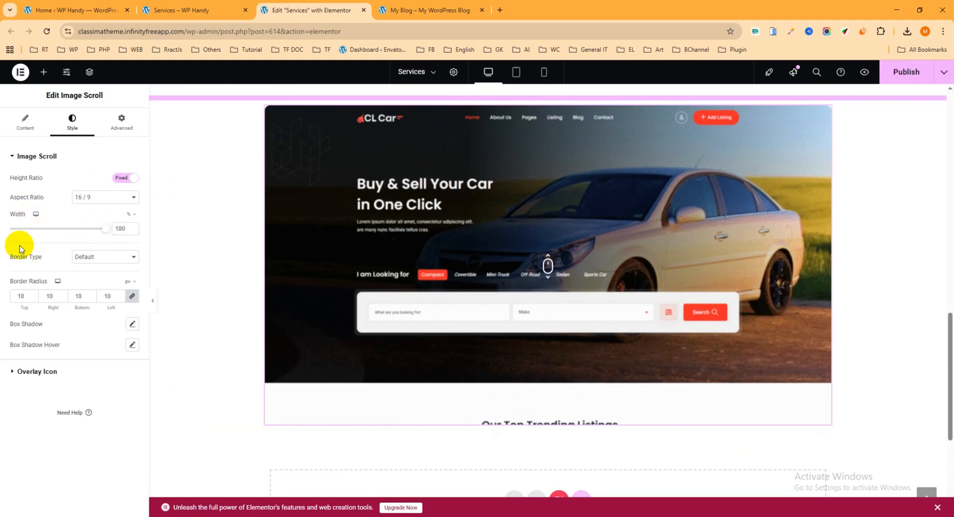
pyautogui.click(105, 256)
pyautogui.click(105, 257)
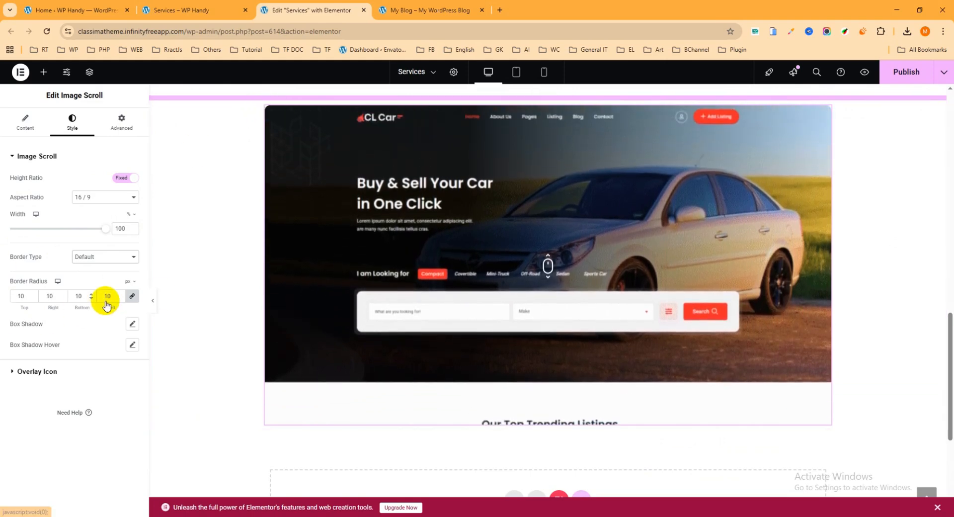
# In the overlay icon style settings, change the icon color to a muted red and start entering a replacement hex code.
pyautogui.click(42, 377)
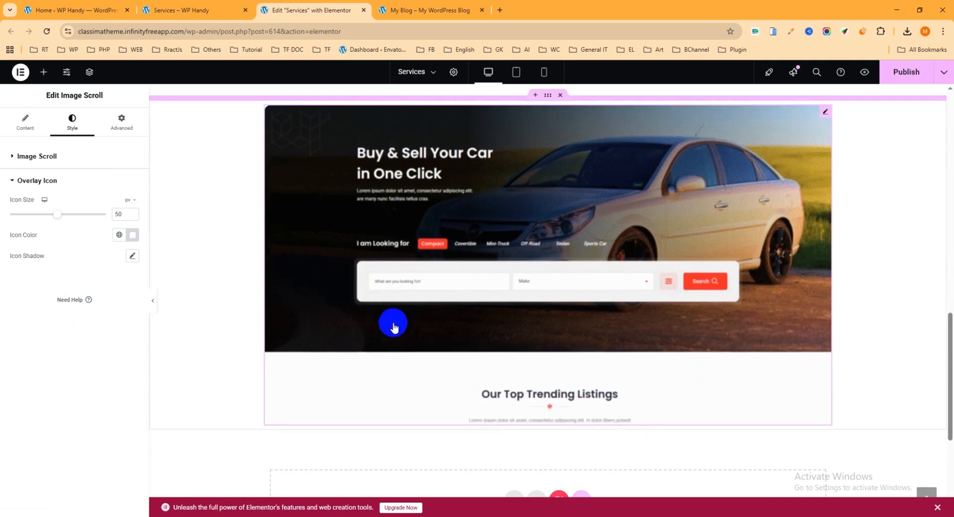
pyautogui.scroll(1, 905, 314)
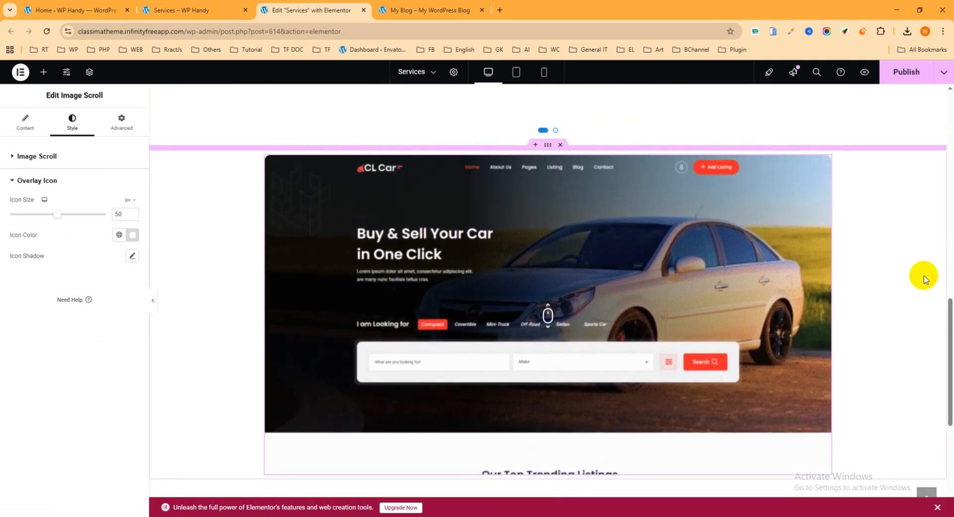
pyautogui.click(133, 237)
pyautogui.moveTo(96, 329); pyautogui.dragTo(153, 297)
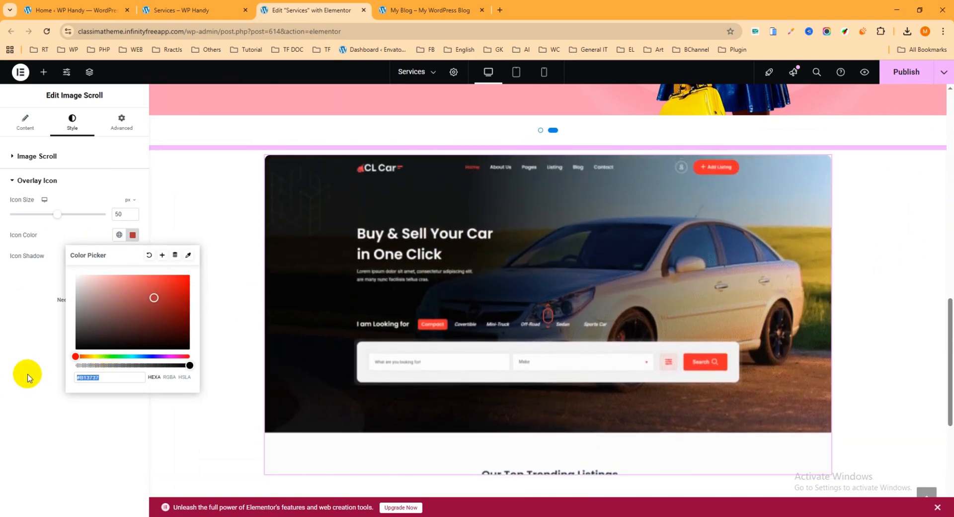
pyautogui.write('#')
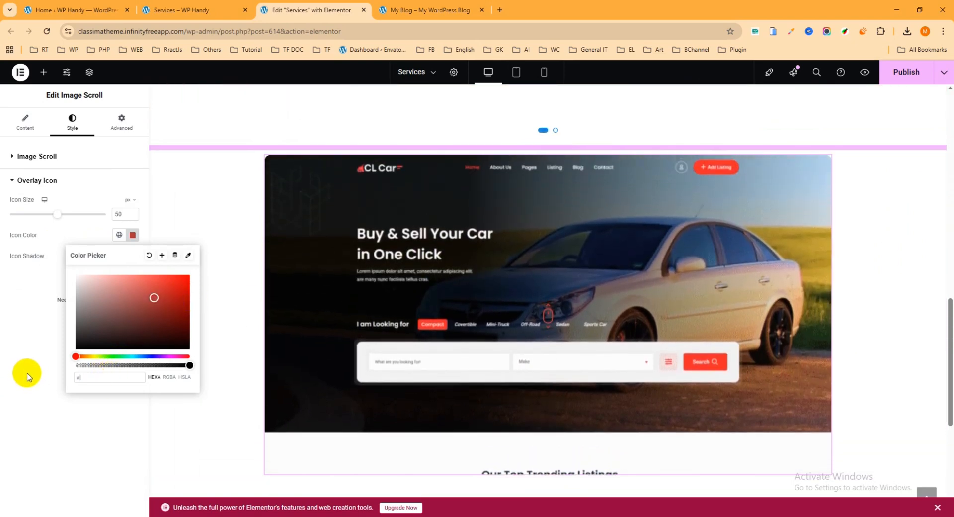